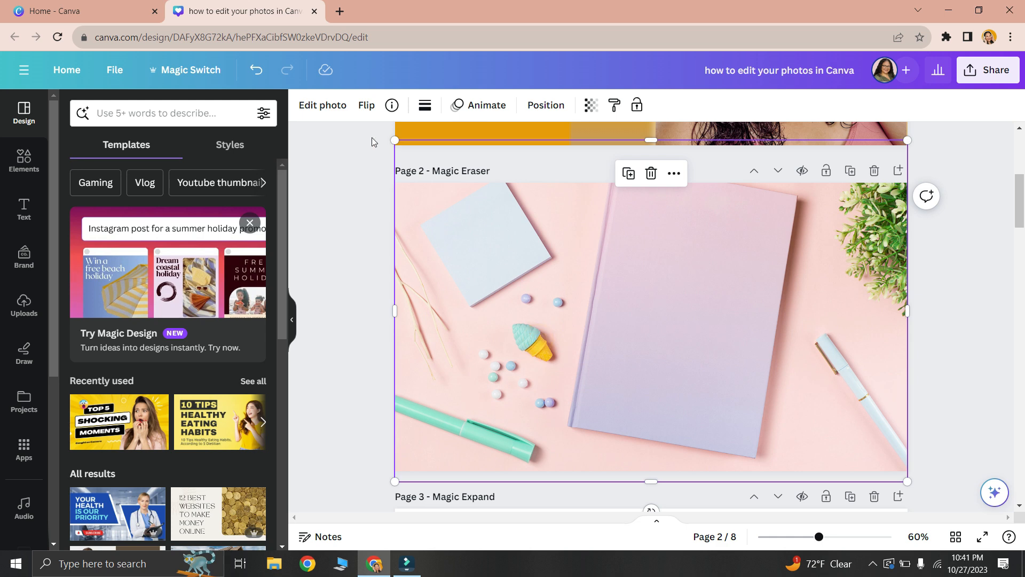
- Erase the ice cream cone from the page 2 photo using Magic Eraser with brush size 33
{"action": "left_click", "coordinate": [319, 106]}
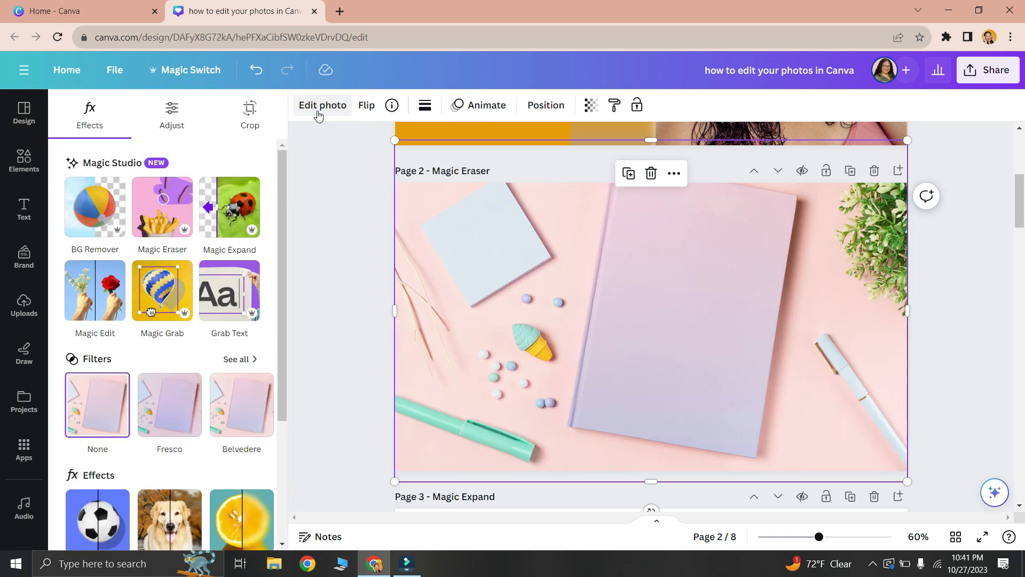
{"action": "left_click", "coordinate": [165, 203]}
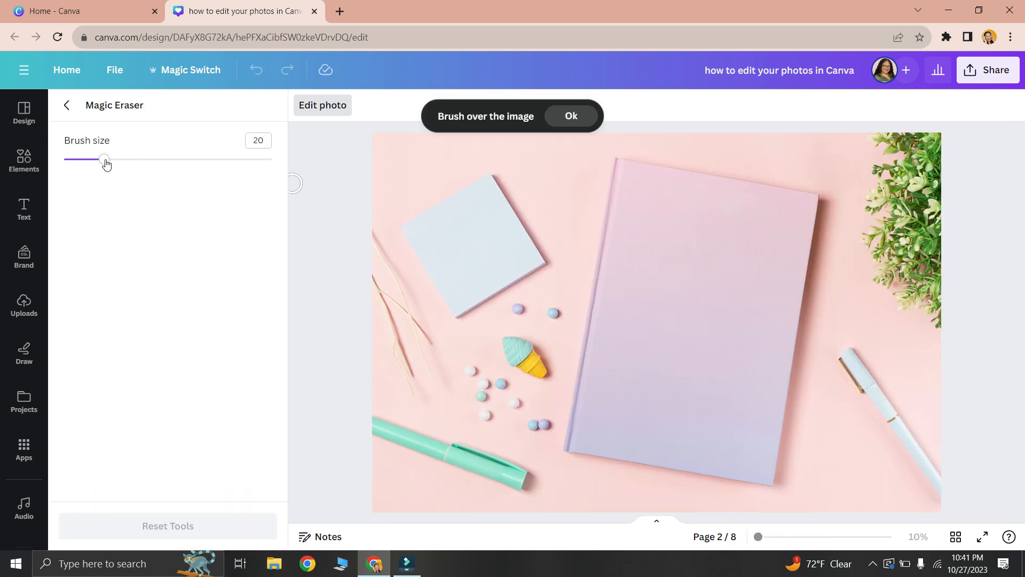
{"action": "mouse_move", "coordinate": [104, 163]}
{"action": "left_mouse_down"}
{"action": "mouse_move", "coordinate": [163, 162]}
{"action": "mouse_move", "coordinate": [102, 170]}
{"action": "mouse_move", "coordinate": [132, 168]}
{"action": "left_mouse_up"}
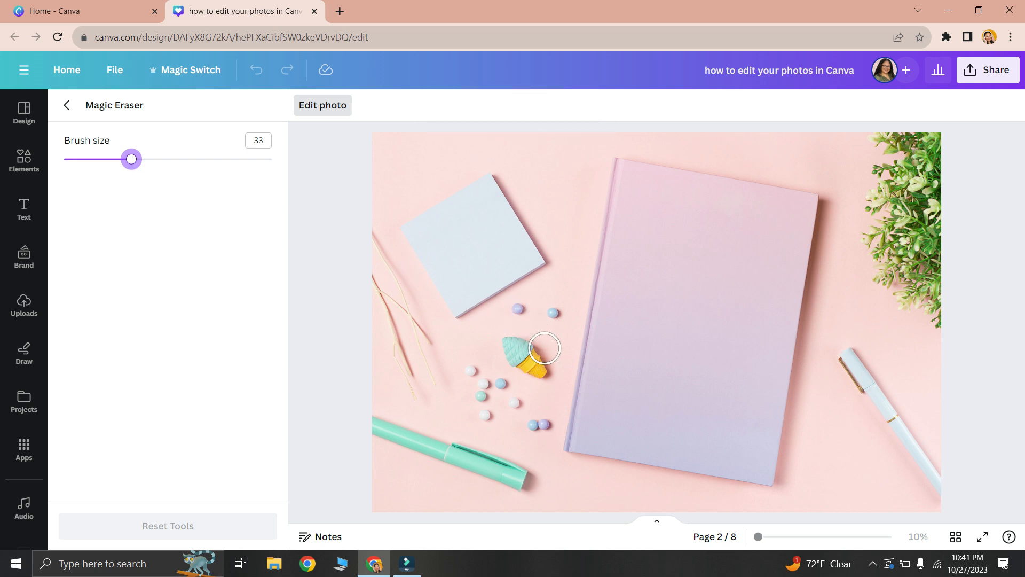
{"action": "mouse_move", "coordinate": [510, 342]}
{"action": "left_mouse_down"}
{"action": "mouse_move", "coordinate": [542, 370]}
{"action": "mouse_move", "coordinate": [542, 357]}
{"action": "mouse_move", "coordinate": [521, 340]}
{"action": "mouse_move", "coordinate": [506, 343]}
{"action": "mouse_move", "coordinate": [532, 370]}
{"action": "mouse_move", "coordinate": [549, 361]}
{"action": "left_mouse_up"}
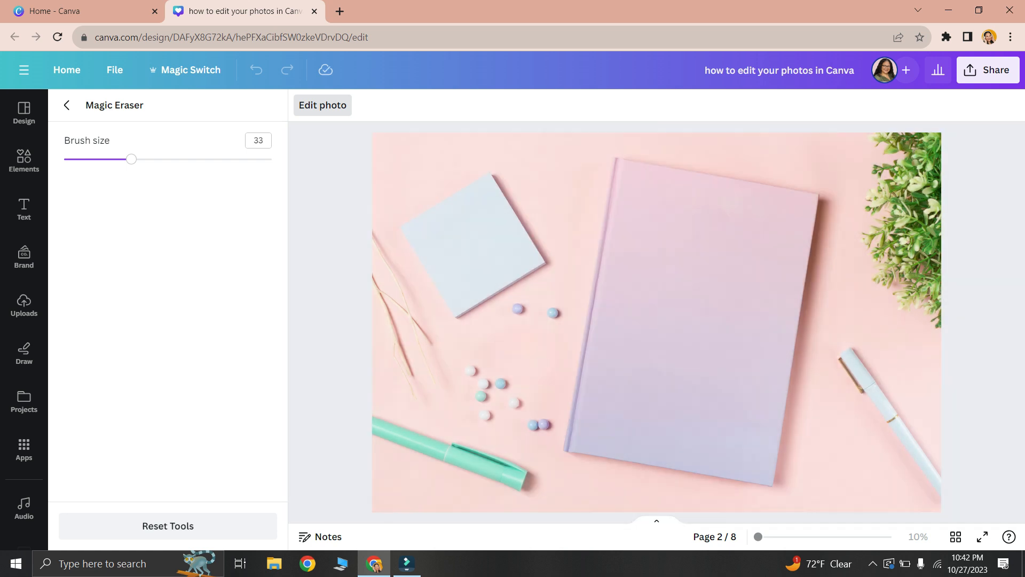
- Erase the small coloured balls from the page 2 photo and leave Magic Eraser
{"action": "mouse_move", "coordinate": [559, 304]}
{"action": "left_mouse_down"}
{"action": "mouse_move", "coordinate": [524, 301]}
{"action": "mouse_move", "coordinate": [517, 315]}
{"action": "mouse_move", "coordinate": [555, 318]}
{"action": "mouse_move", "coordinate": [539, 429]}
{"action": "mouse_move", "coordinate": [481, 408]}
{"action": "mouse_move", "coordinate": [469, 383]}
{"action": "mouse_move", "coordinate": [479, 367]}
{"action": "mouse_move", "coordinate": [529, 406]}
{"action": "mouse_move", "coordinate": [494, 375]}
{"action": "mouse_move", "coordinate": [494, 341]}
{"action": "mouse_move", "coordinate": [515, 324]}
{"action": "mouse_move", "coordinate": [507, 365]}
{"action": "mouse_move", "coordinate": [539, 335]}
{"action": "mouse_move", "coordinate": [528, 383]}
{"action": "mouse_move", "coordinate": [558, 299]}
{"action": "mouse_move", "coordinate": [534, 302]}
{"action": "mouse_move", "coordinate": [469, 366]}
{"action": "mouse_move", "coordinate": [494, 413]}
{"action": "mouse_move", "coordinate": [534, 430]}
{"action": "mouse_move", "coordinate": [556, 309]}
{"action": "left_mouse_up"}
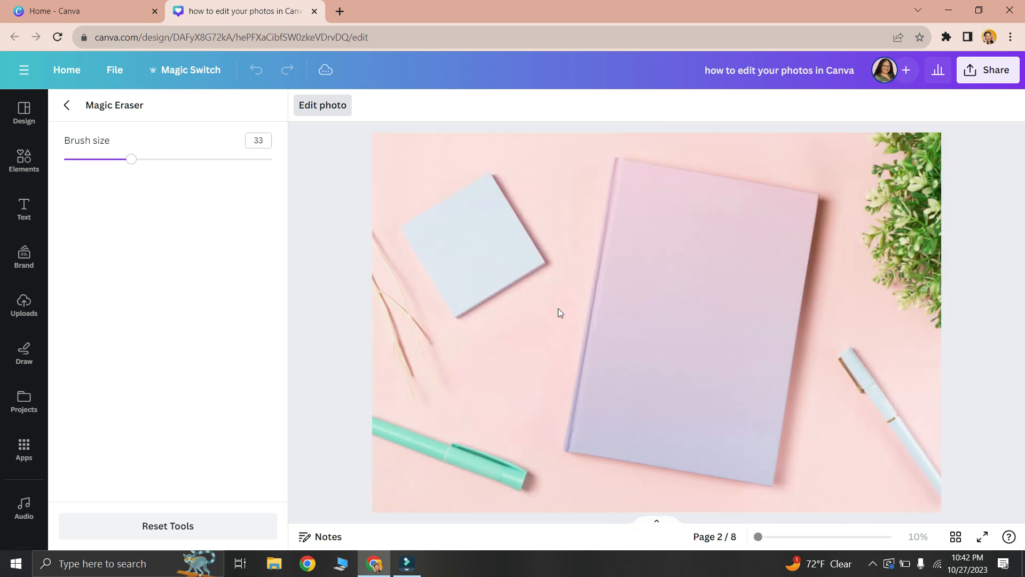
{"action": "left_click", "coordinate": [70, 105]}
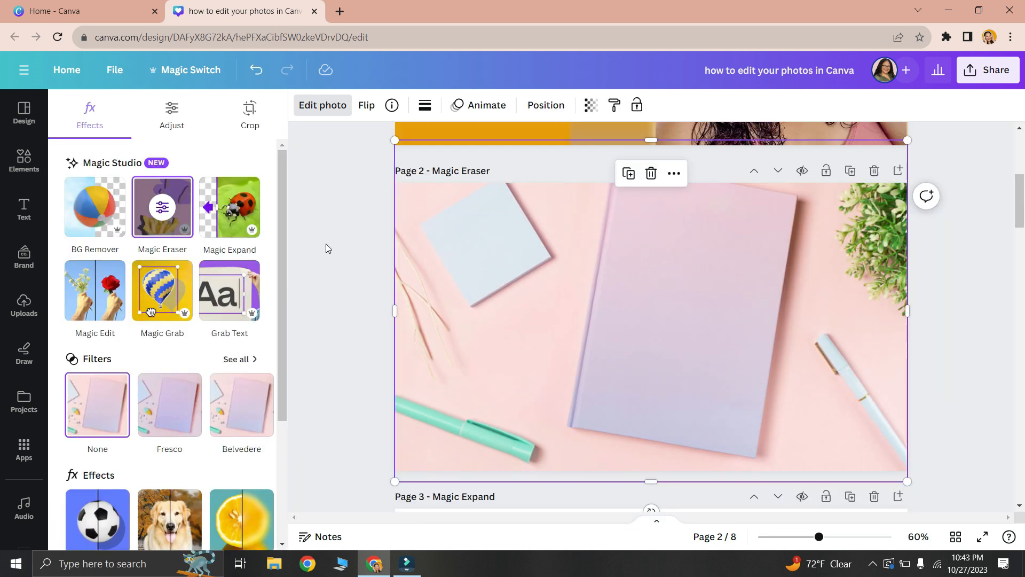
{"action": "left_click", "coordinate": [326, 245]}
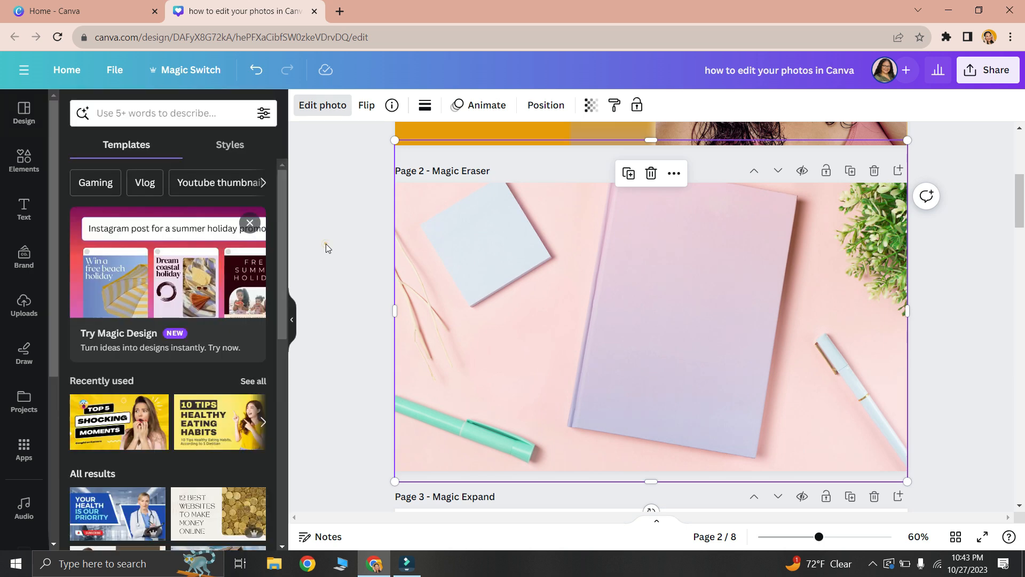
{"action": "right_click", "coordinate": [325, 244]}
- Select the beach photo on page 3 and open its photo editing options
{"action": "left_click", "coordinate": [1024, 196]}
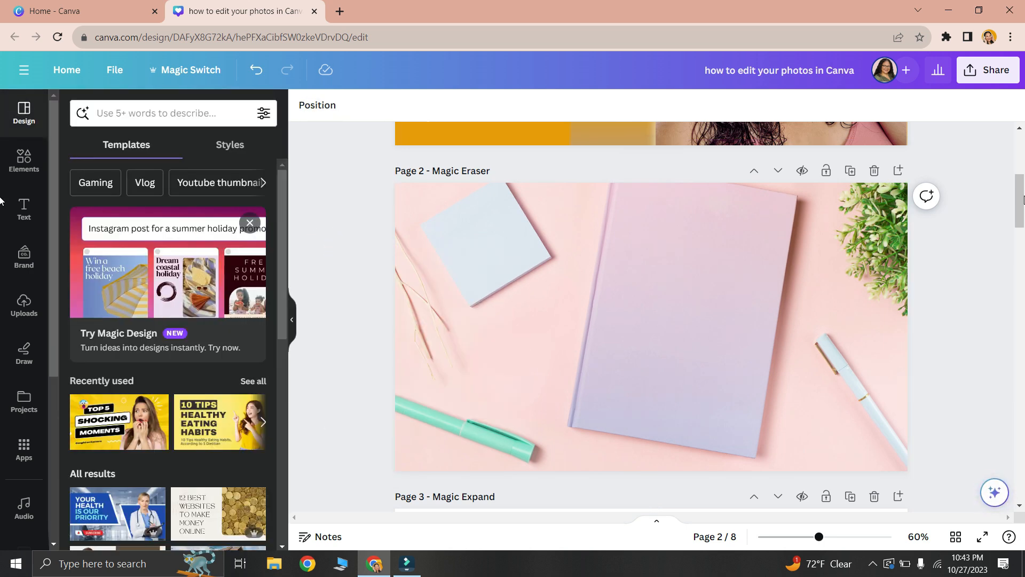
{"action": "left_click_drag", "start_coordinate": [1024, 200], "coordinate": [1024, 242]}
{"action": "left_click", "coordinate": [690, 352]}
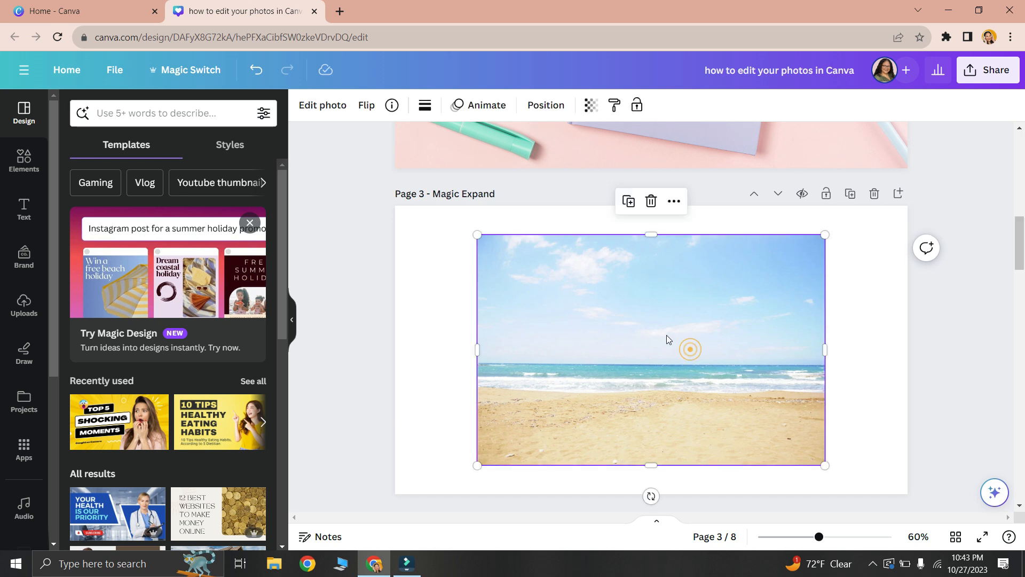
{"action": "left_click", "coordinate": [325, 107]}
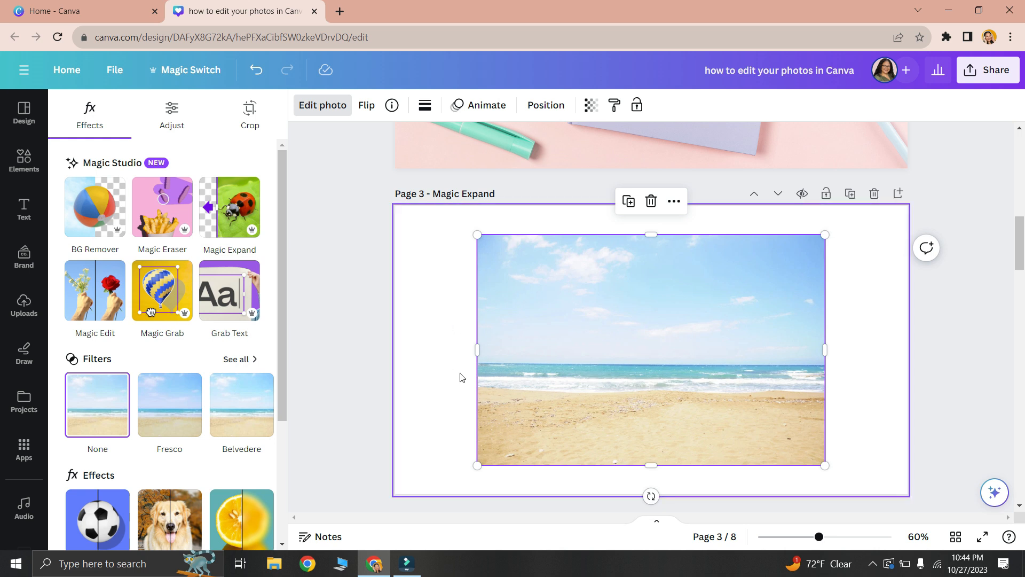
{"action": "left_click", "coordinate": [238, 203]}
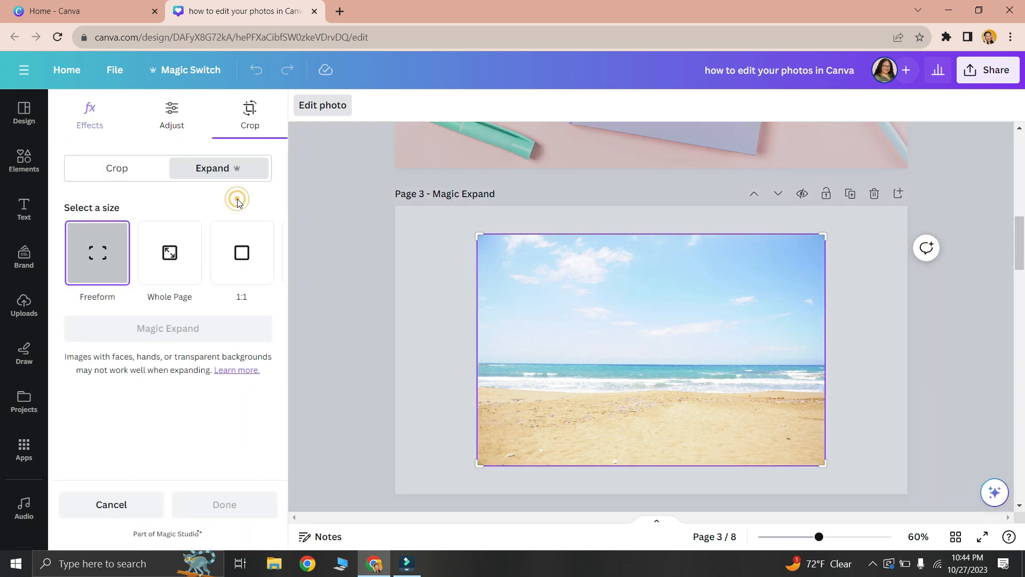
{"action": "left_click", "coordinate": [502, 248]}
{"action": "left_click", "coordinate": [343, 115]}
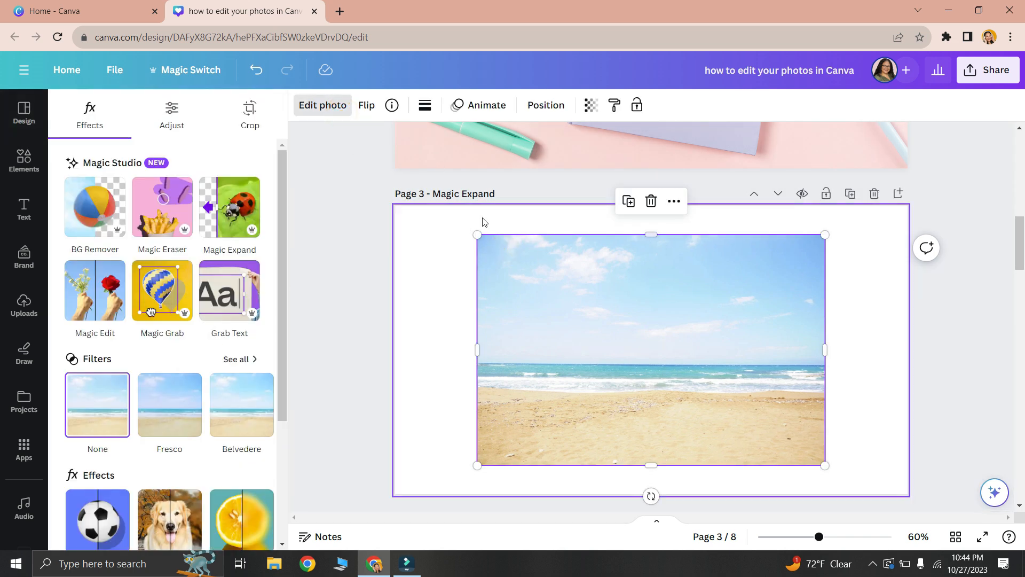
- Try to fill page 3 by moving the beach photo to the page corner and enlarging it, and undo these changes
{"action": "left_click_drag", "start_coordinate": [449, 229], "coordinate": [402, 224]}
{"action": "left_click_drag", "start_coordinate": [582, 289], "coordinate": [563, 301]}
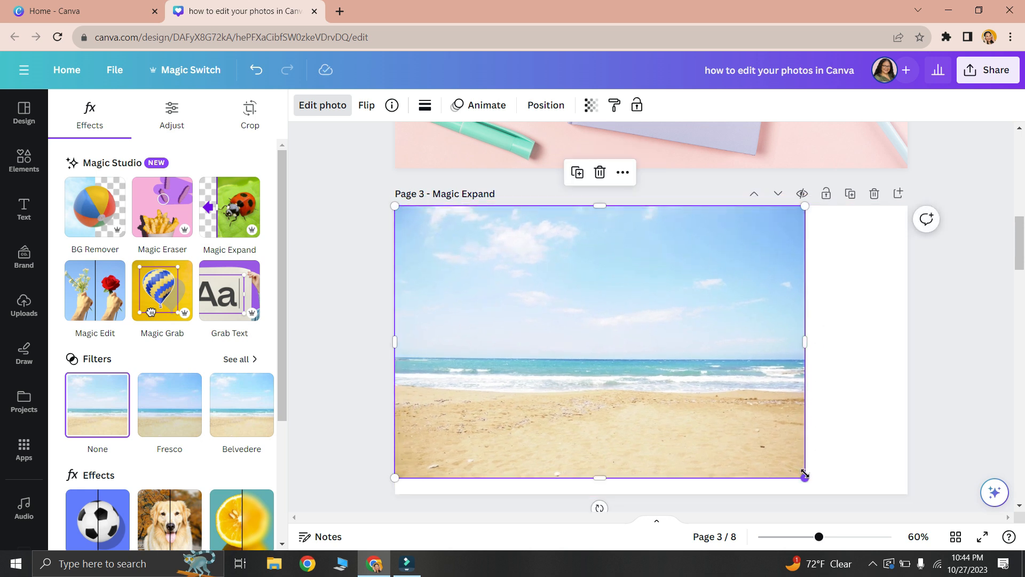
{"action": "left_click_drag", "start_coordinate": [805, 476], "coordinate": [934, 502]}
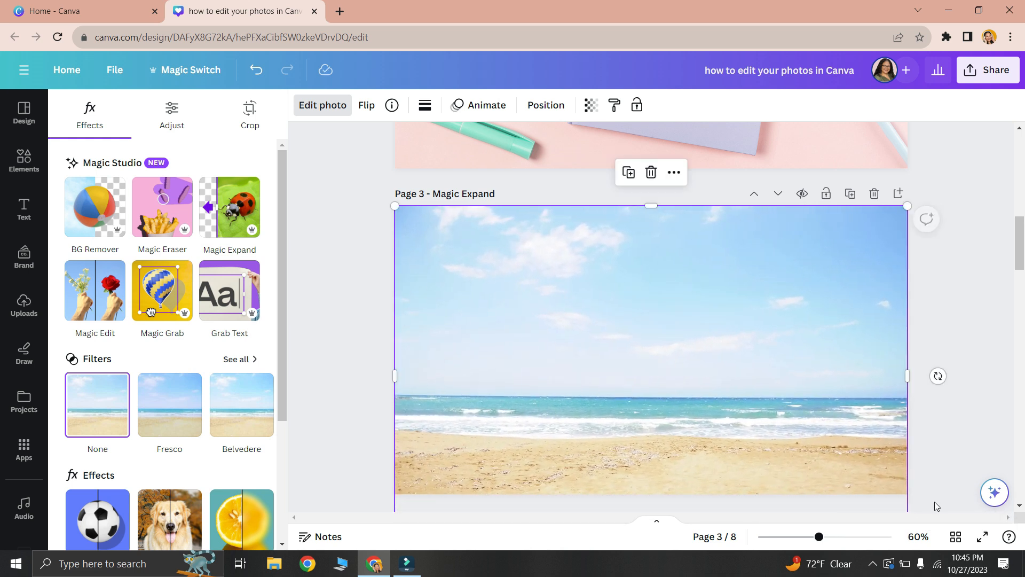
{"action": "mouse_move", "coordinate": [735, 384]}
{"action": "left_mouse_down"}
{"action": "mouse_move", "coordinate": [732, 336]}
{"action": "mouse_move", "coordinate": [737, 367]}
{"action": "left_mouse_up"}
{"action": "key", "text": "ctrl+z"}
{"action": "key", "text": "ctrl+z"}
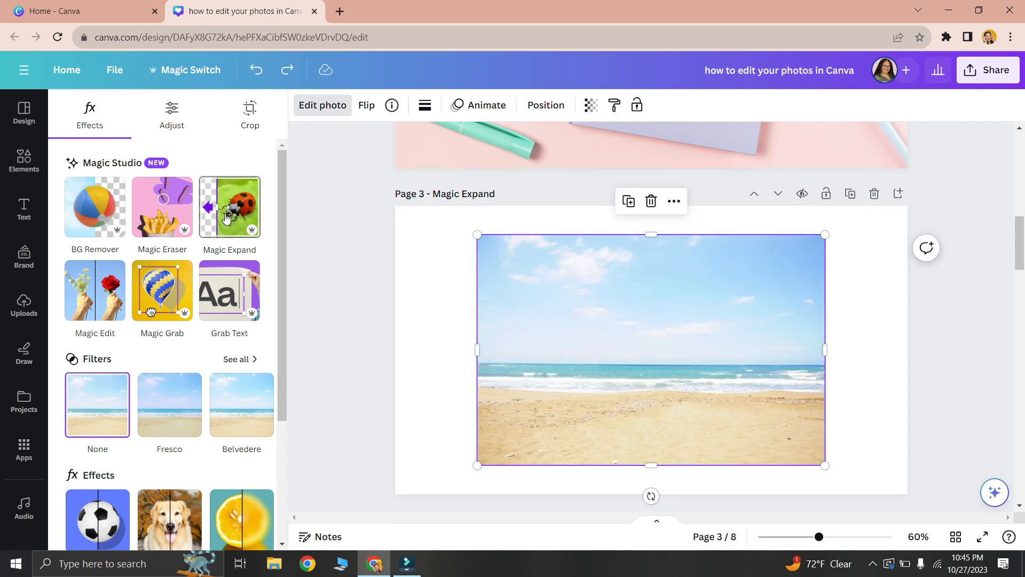
- Generate Magic Expand results for the beach photo using the Whole Page size
{"action": "left_click", "coordinate": [227, 216]}
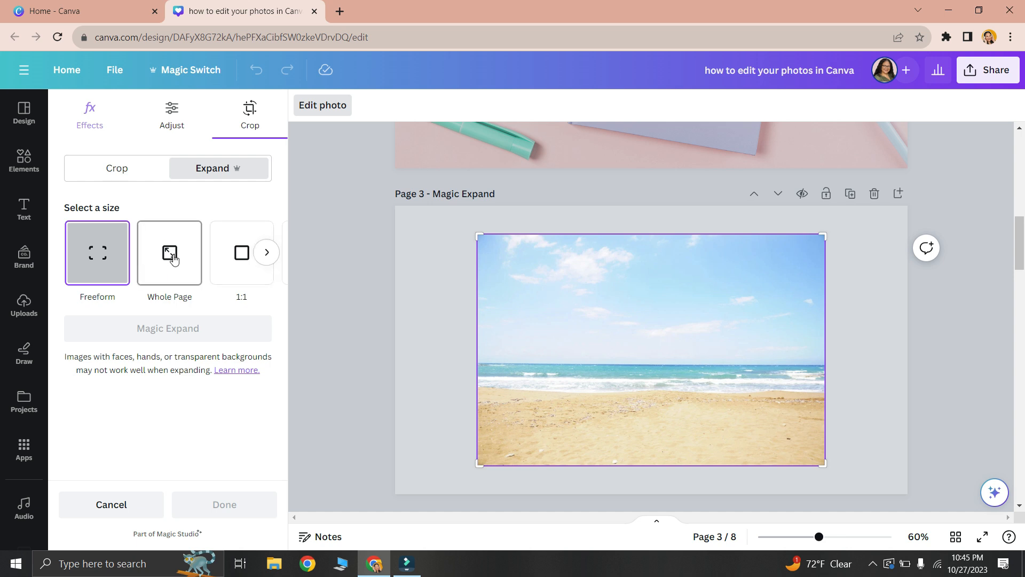
{"action": "left_click", "coordinate": [172, 256]}
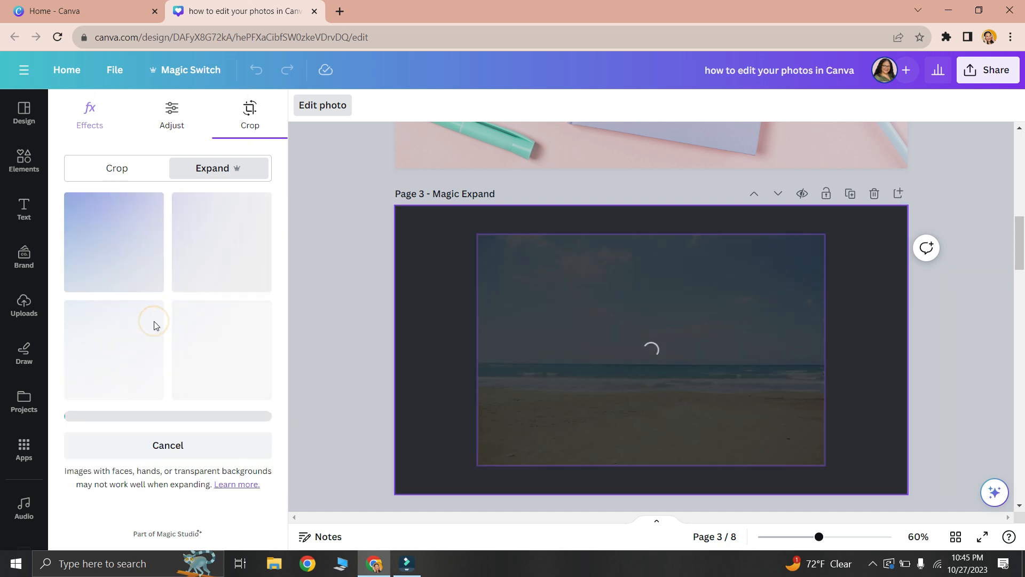
{"action": "left_click", "coordinate": [154, 324]}
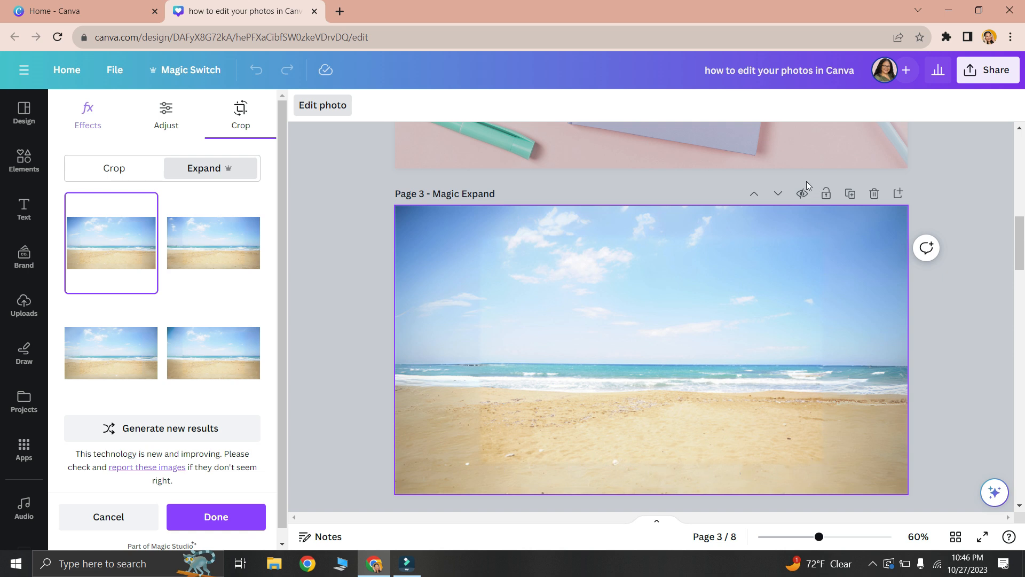
- Preview the other three expanded beach variations and choose the first one
{"action": "left_click", "coordinate": [205, 257]}
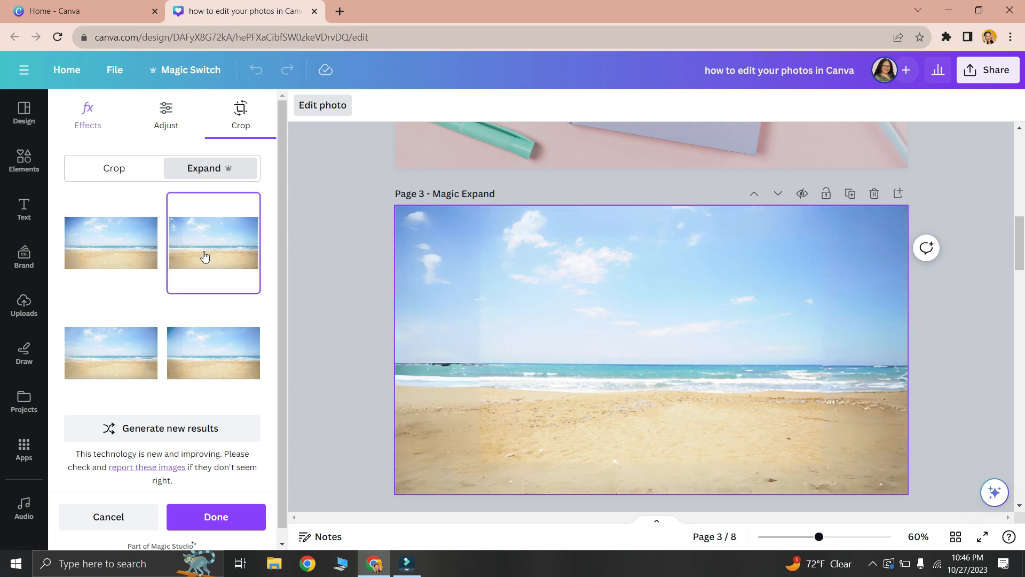
{"action": "left_click", "coordinate": [135, 367]}
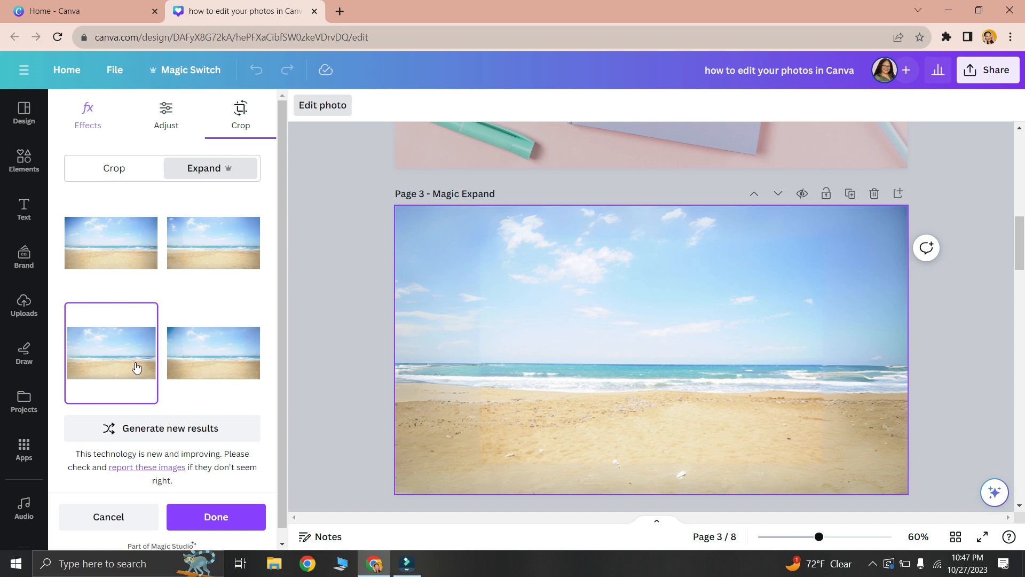
{"action": "left_click", "coordinate": [214, 359]}
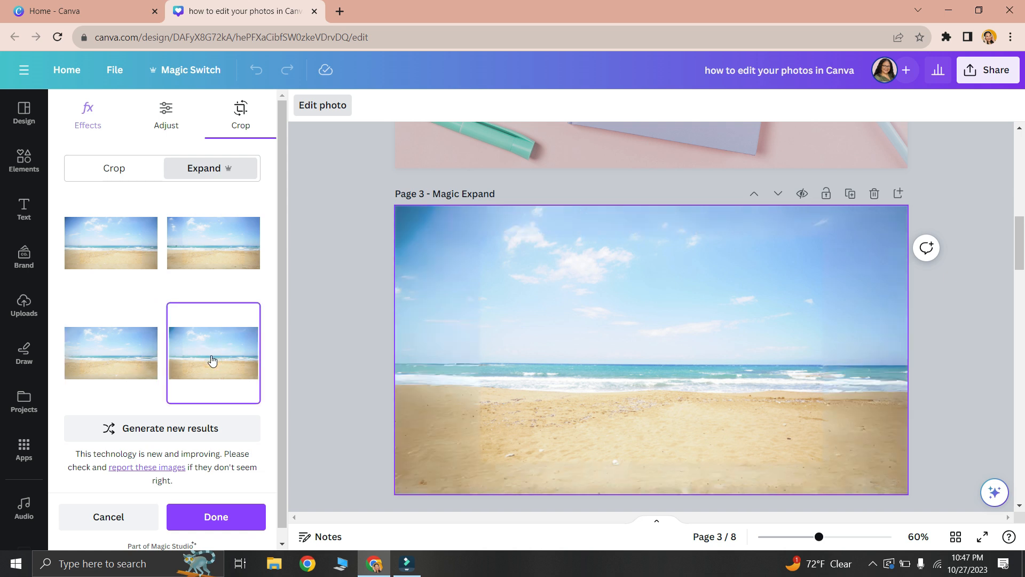
{"action": "left_click", "coordinate": [137, 260]}
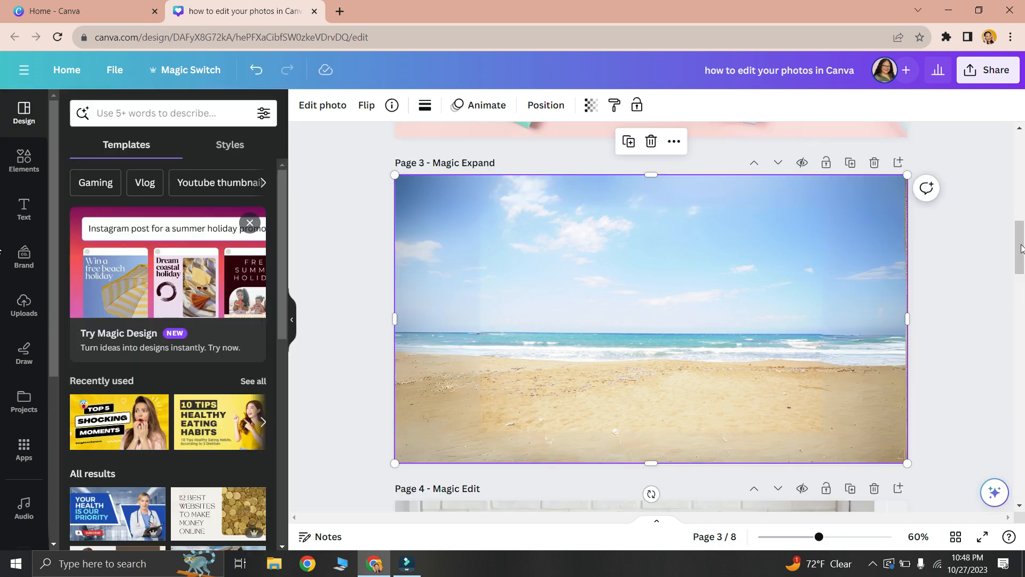
- Mark the potted plant in the page 4 desk photo for Magic Edit using brush size 26, and continue to the description
{"action": "left_click_drag", "start_coordinate": [1022, 248], "coordinate": [1024, 291]}
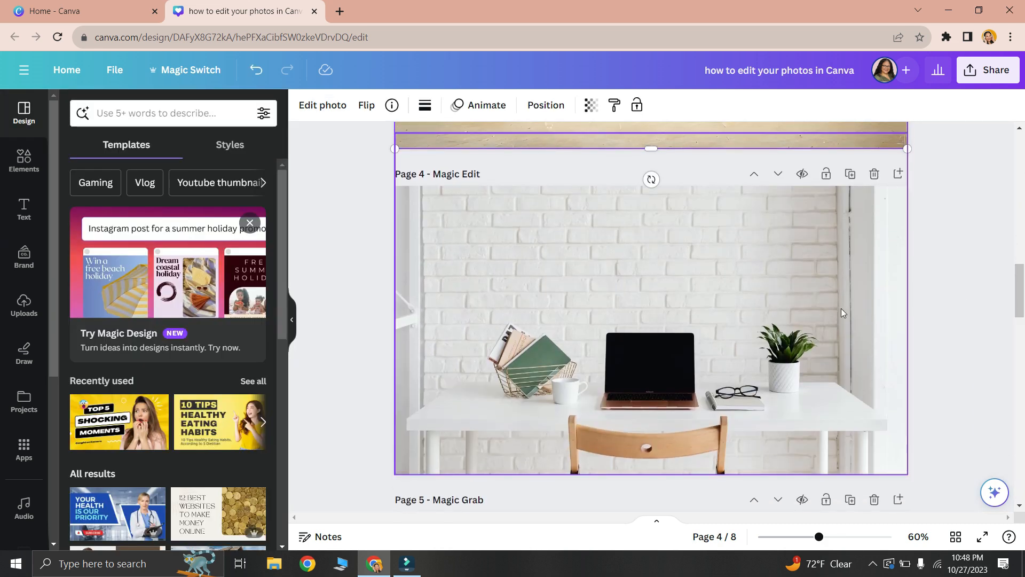
{"action": "left_click", "coordinate": [671, 243]}
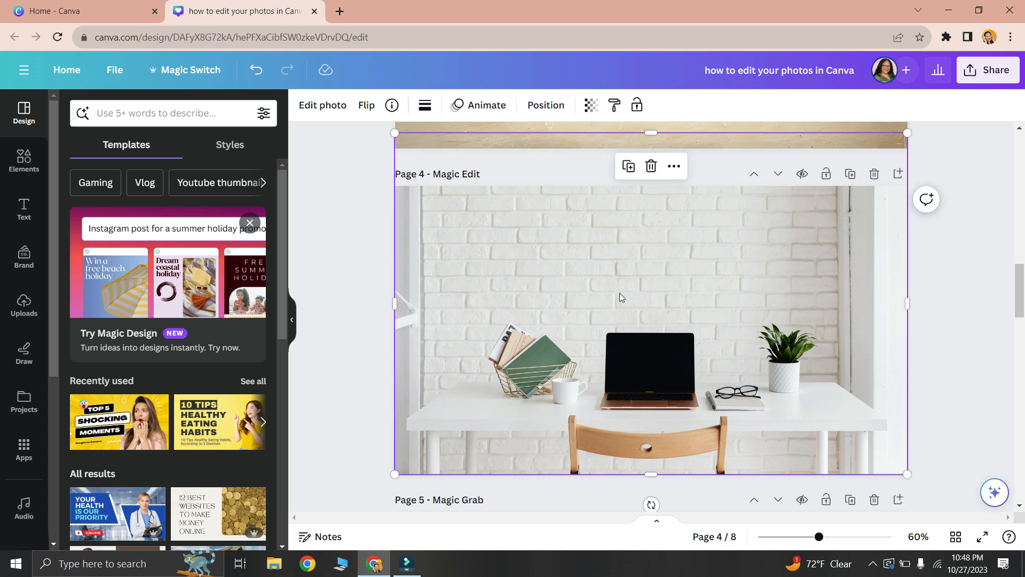
{"action": "left_click", "coordinate": [322, 105]}
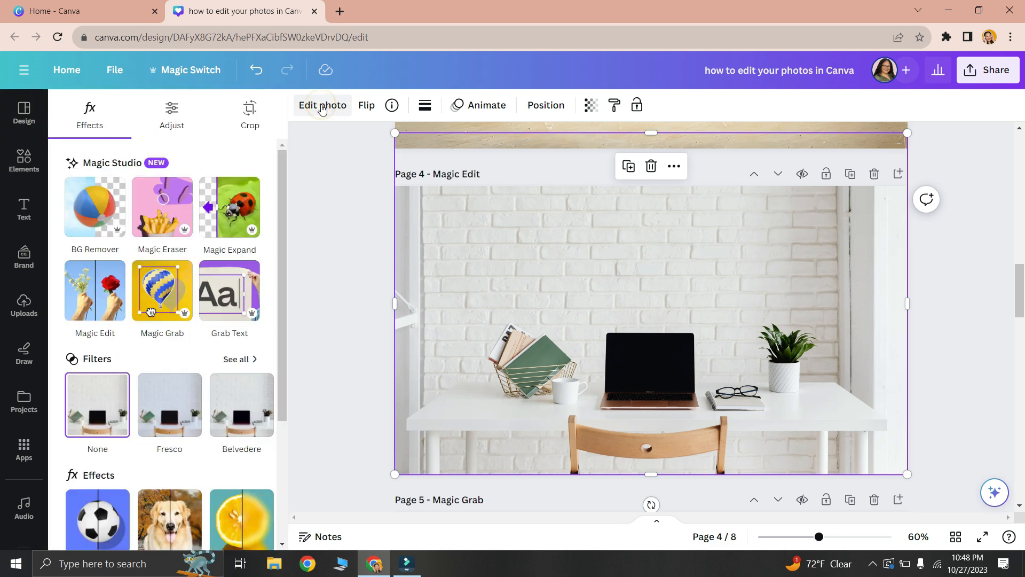
{"action": "left_click", "coordinate": [101, 298]}
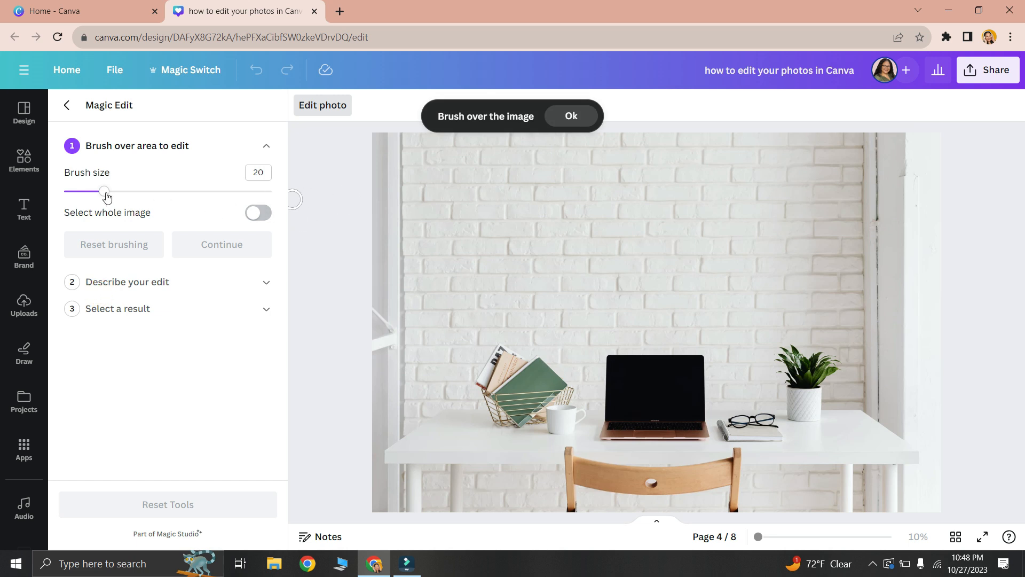
{"action": "left_click_drag", "start_coordinate": [104, 191], "coordinate": [116, 194]}
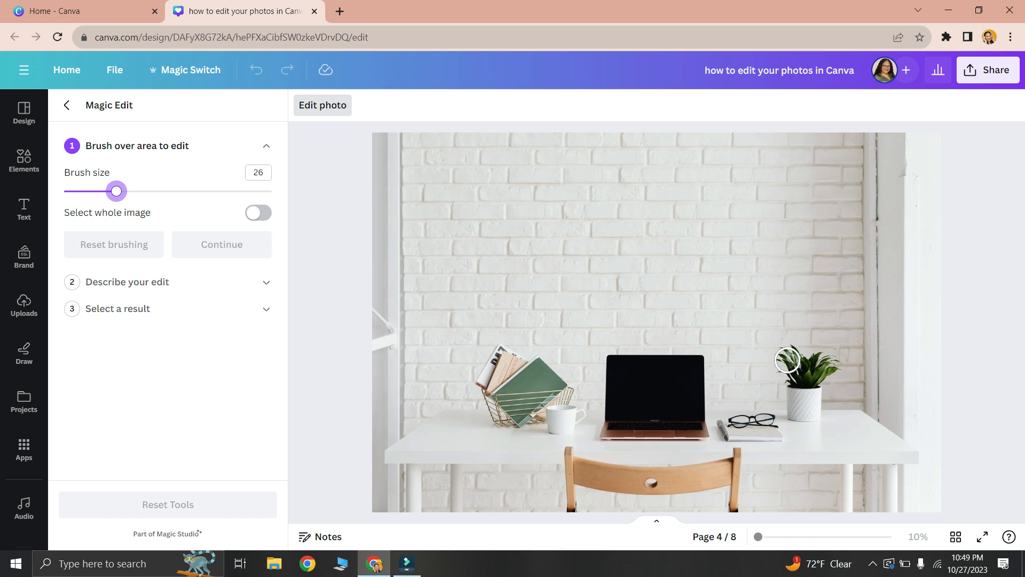
{"action": "mouse_move", "coordinate": [782, 351]}
{"action": "left_mouse_down"}
{"action": "mouse_move", "coordinate": [795, 410]}
{"action": "mouse_move", "coordinate": [810, 415]}
{"action": "mouse_move", "coordinate": [794, 350]}
{"action": "mouse_move", "coordinate": [810, 359]}
{"action": "mouse_move", "coordinate": [815, 414]}
{"action": "mouse_move", "coordinate": [834, 363]}
{"action": "left_mouse_up"}
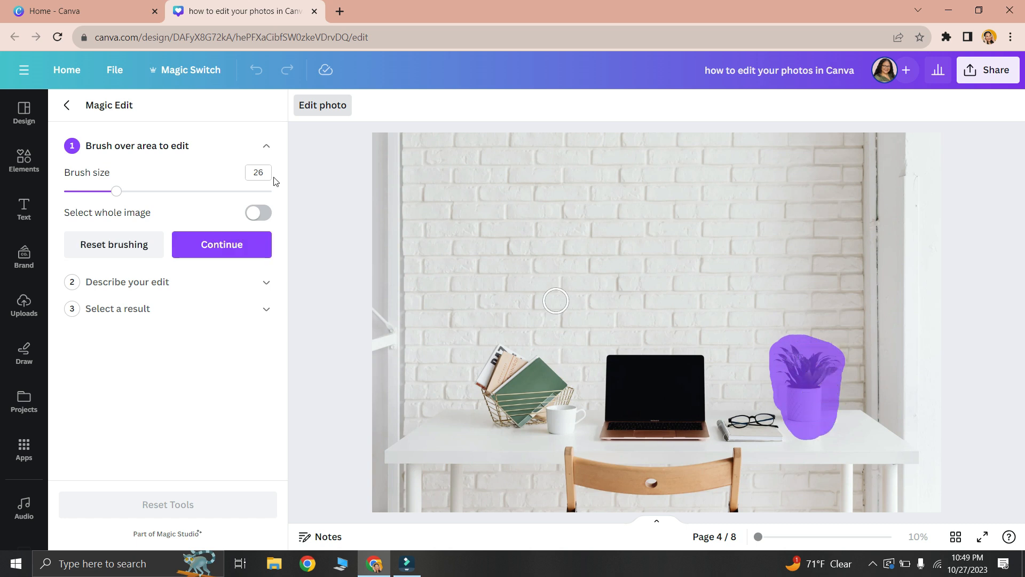
{"action": "left_click", "coordinate": [227, 247]}
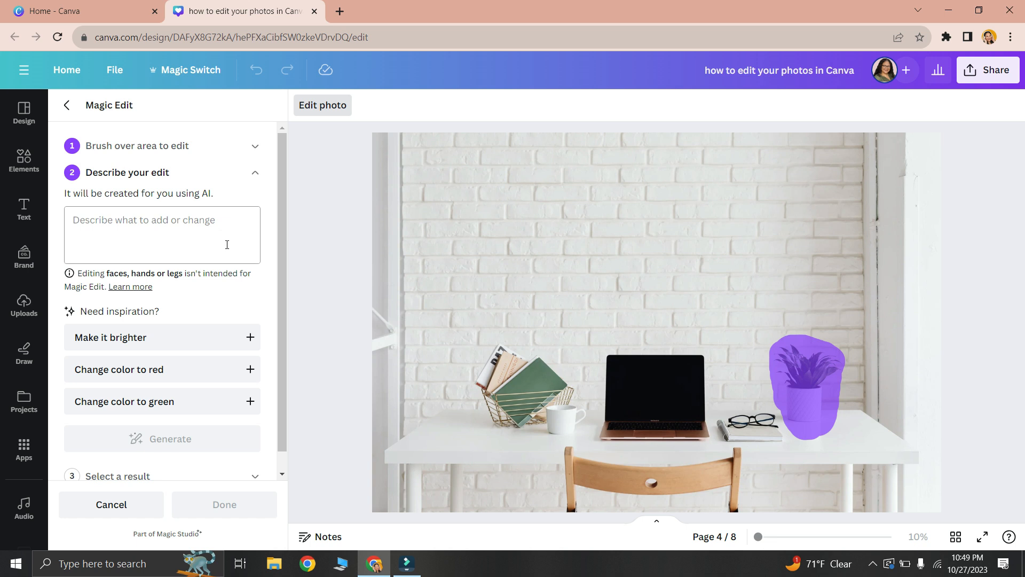
- Describe the edit as "peonies in a crystal vase" and generate the results
{"action": "left_click", "coordinate": [166, 235]}
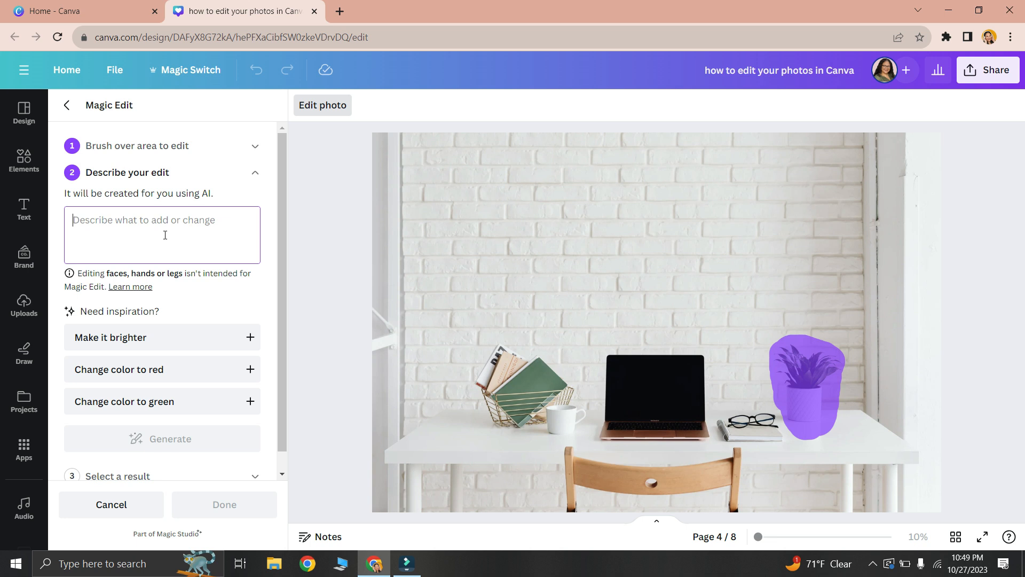
{"action": "type", "text": "pink"}
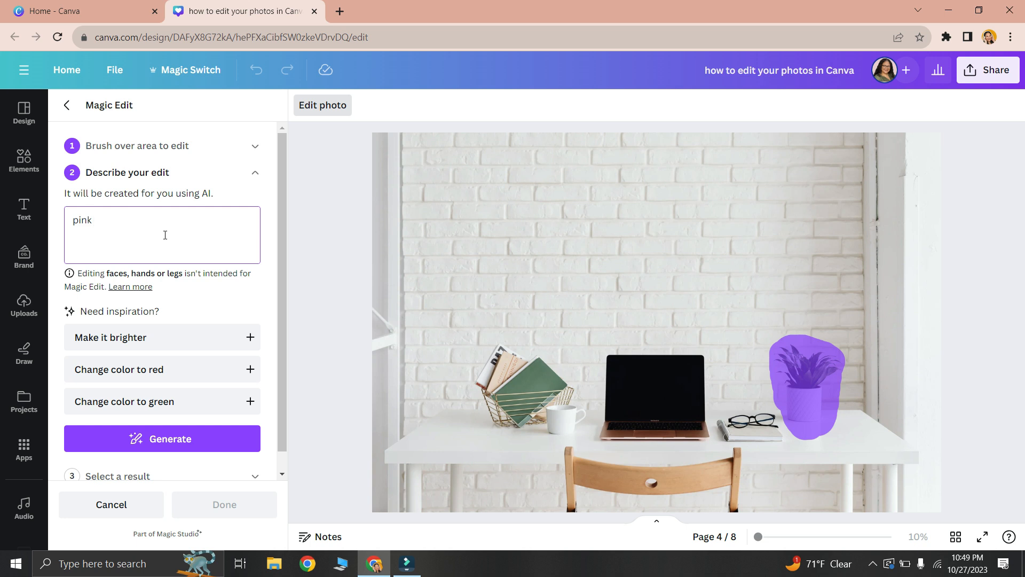
{"action": "key", "text": "BackSpace"}
{"action": "key", "text": "BackSpace"}
{"action": "type", "text": "peonies in a crystal vase"}
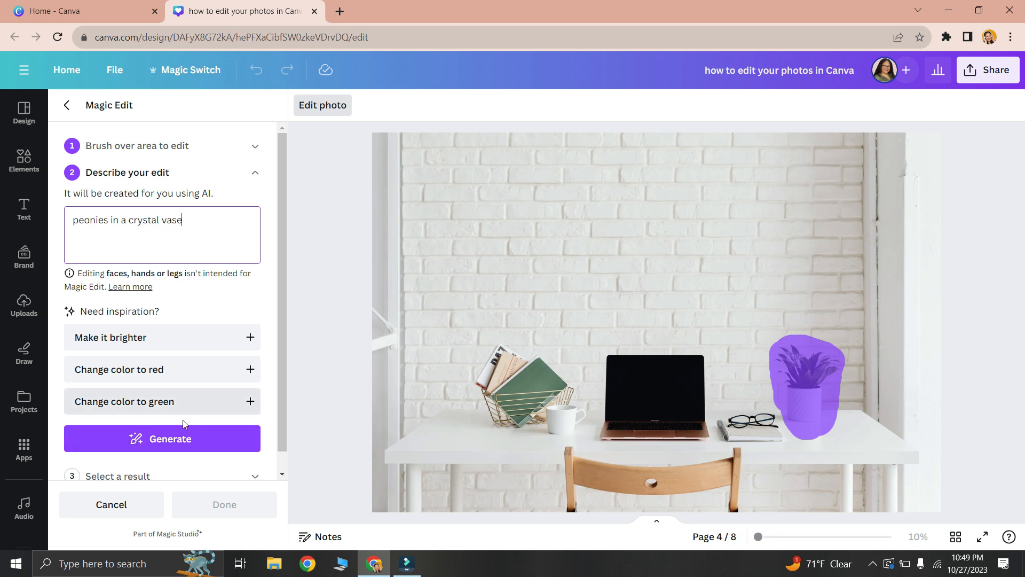
{"action": "left_click", "coordinate": [177, 451]}
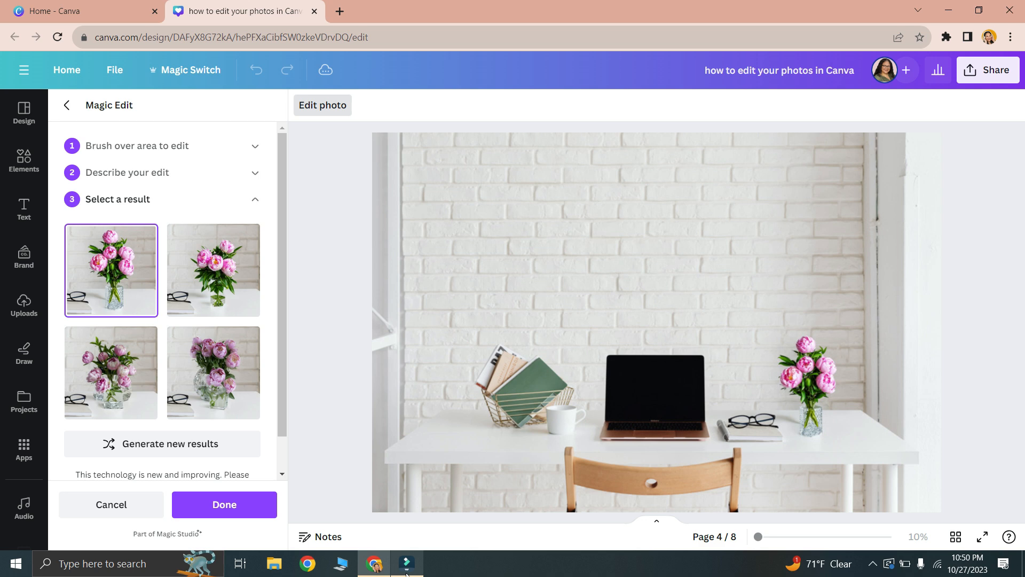
- Preview the fourth peony result, choose the third one instead, and inspect it up close in the desk photo
{"action": "left_click", "coordinate": [222, 395]}
{"action": "left_click", "coordinate": [136, 364]}
{"action": "scroll", "coordinate": [837, 365], "scroll_direction": "up", "scroll_amount": 5}
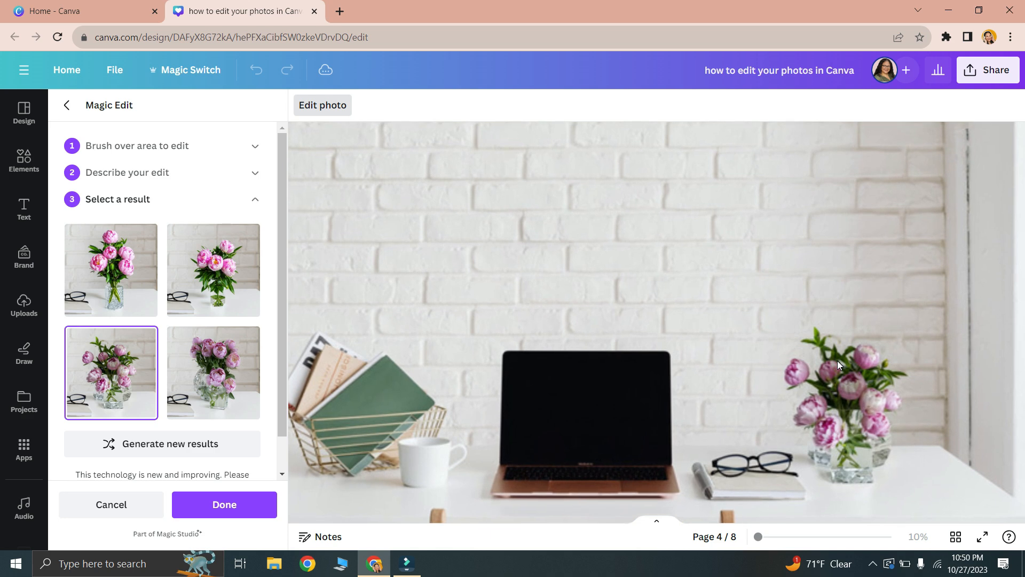
{"action": "scroll", "coordinate": [837, 365], "scroll_direction": "down", "scroll_amount": 5}
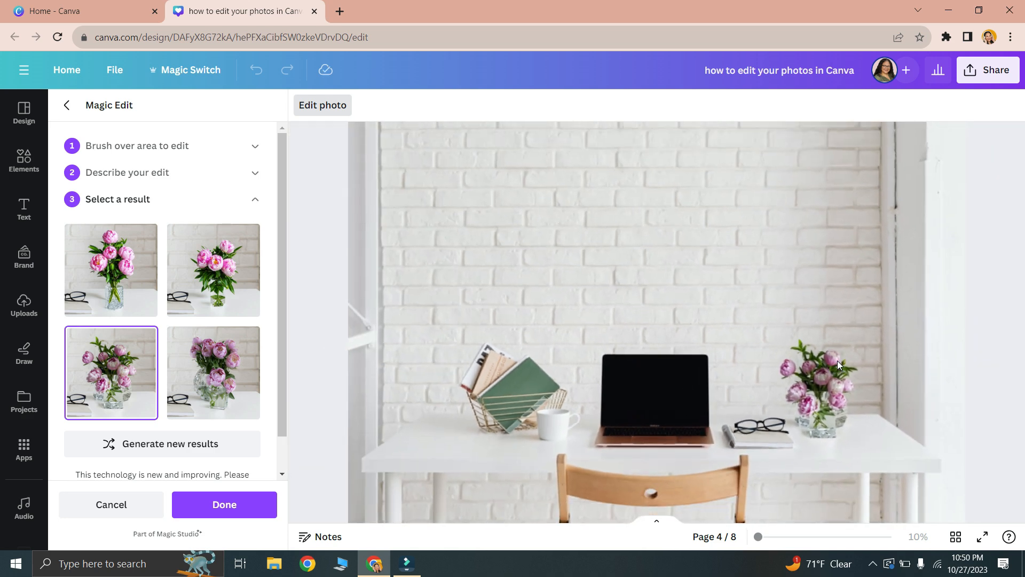
{"action": "scroll", "coordinate": [837, 360], "scroll_direction": "down", "scroll_amount": 1}
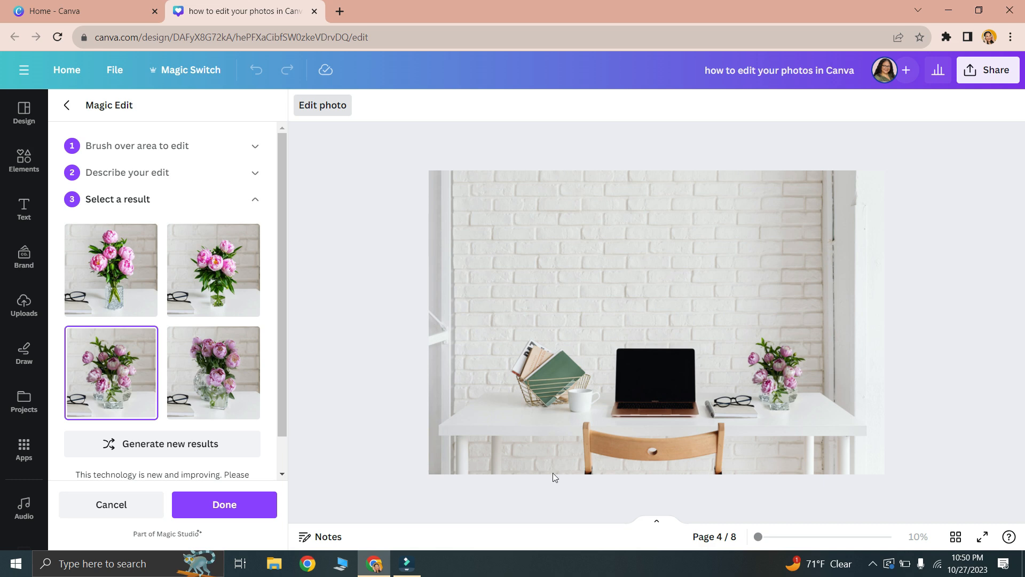
- Accept the chosen peony result for the page 4 desk photo
{"action": "left_click", "coordinate": [226, 505]}
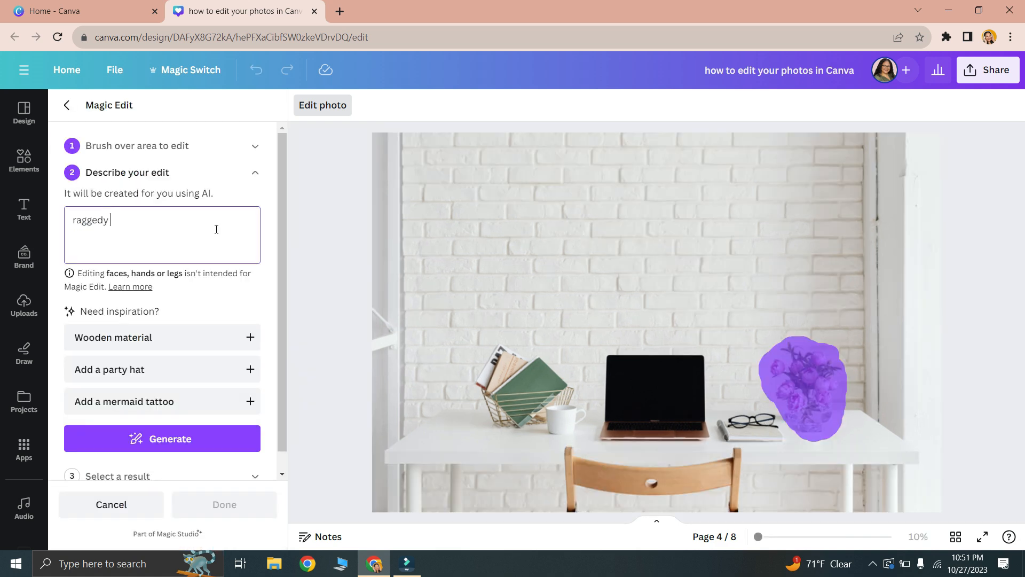
- Describe the Magic Edit of the marked peonies as "raggedy anne doll" and generate the results
{"action": "type", "text": "anne dol"}
{"action": "left_click", "coordinate": [197, 437]}
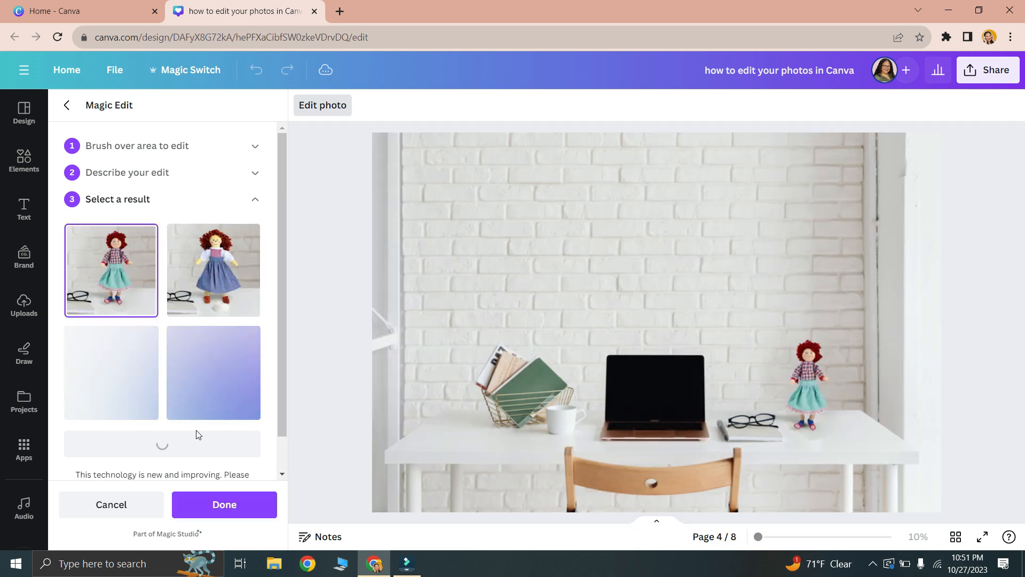
- Preview the second, third and fourth doll results in the desk photo, and cancel the edit
{"action": "left_click", "coordinate": [212, 295]}
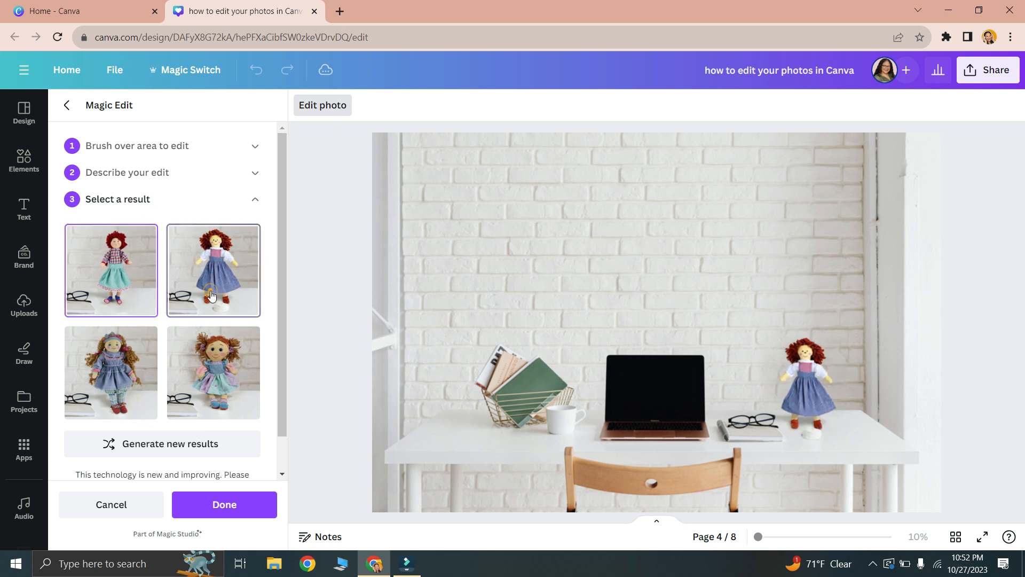
{"action": "left_click", "coordinate": [114, 400]}
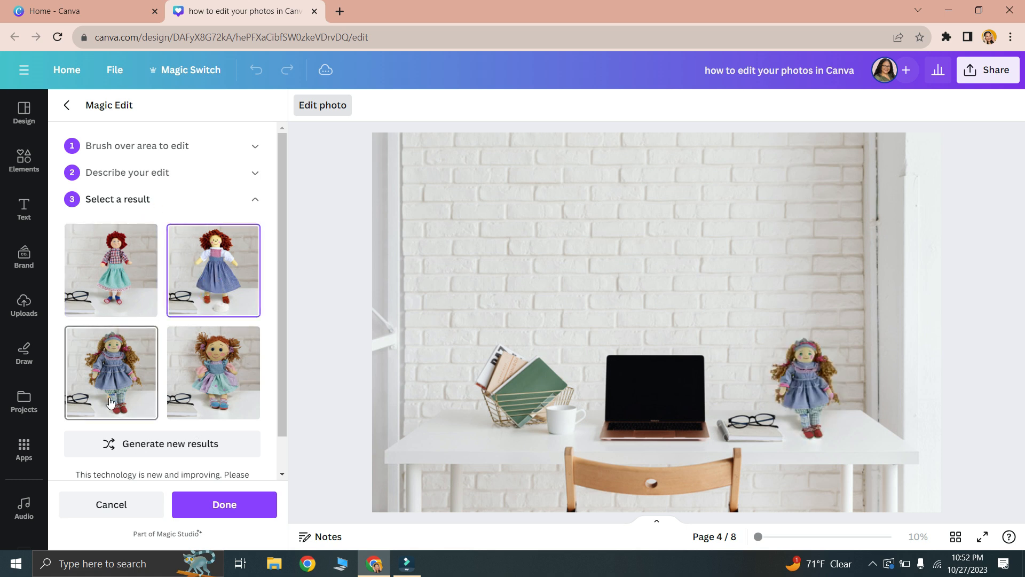
{"action": "left_click", "coordinate": [231, 410]}
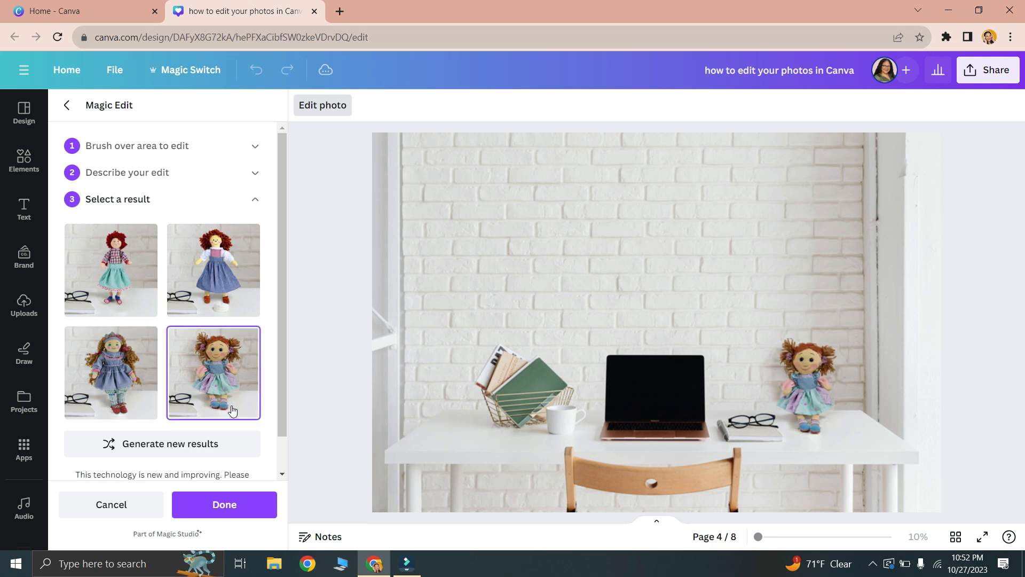
{"action": "left_click", "coordinate": [142, 505]}
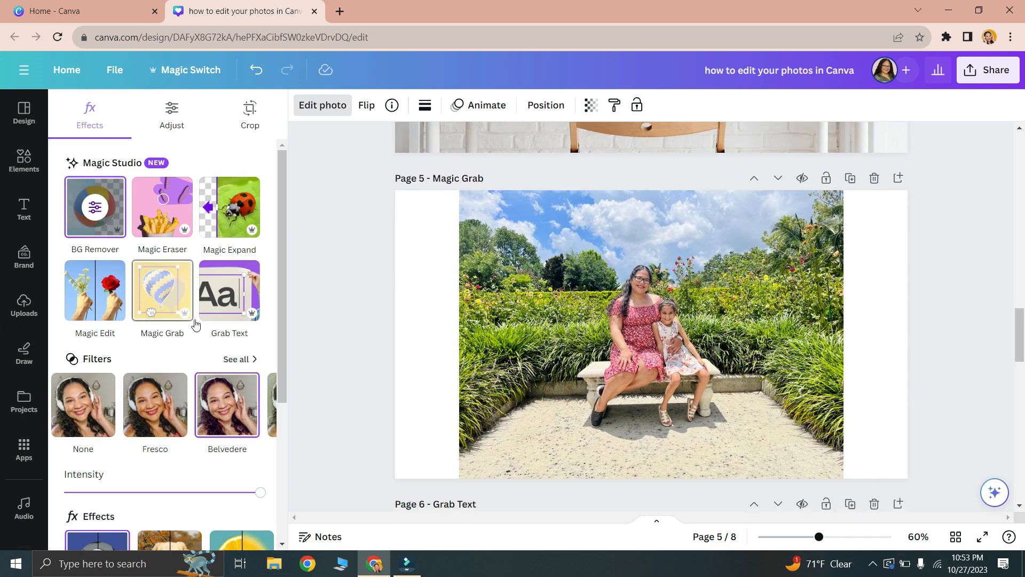
- Separate the seated woman and girl from the page 5 garden photo with Magic Grab and move them around the scene
{"action": "left_click", "coordinate": [611, 317]}
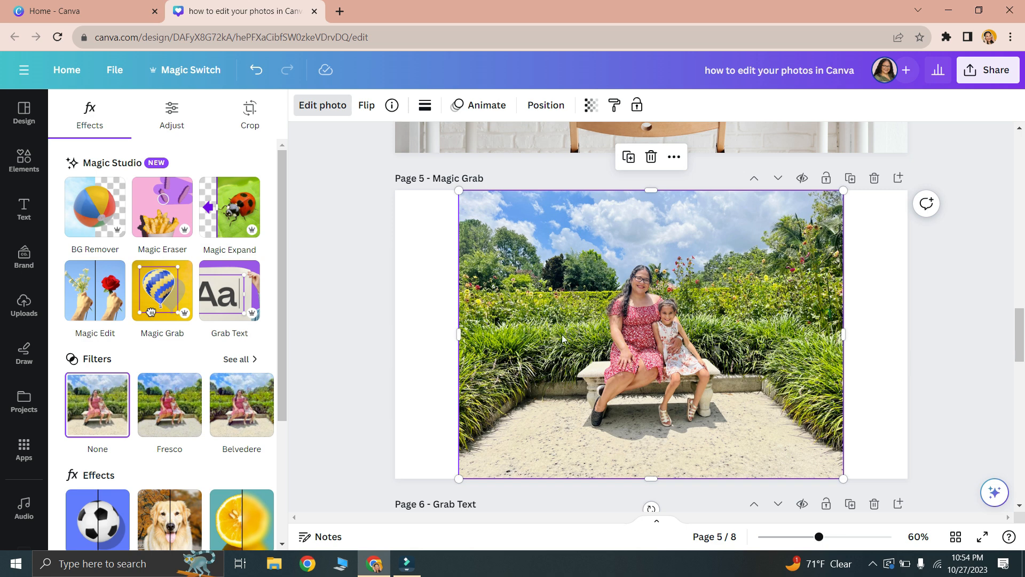
{"action": "left_click", "coordinate": [161, 296]}
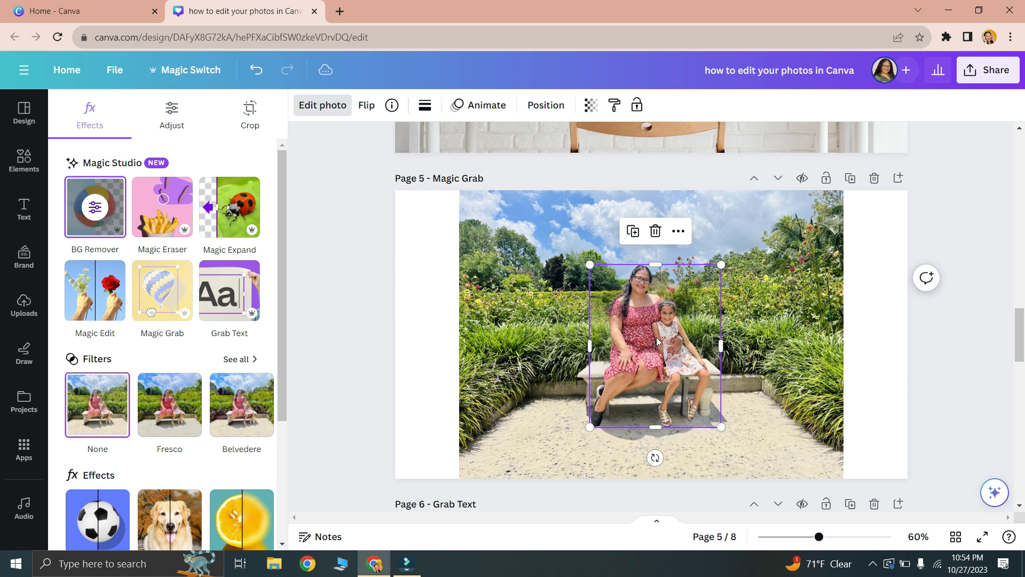
{"action": "left_click_drag", "start_coordinate": [655, 344], "coordinate": [527, 336]}
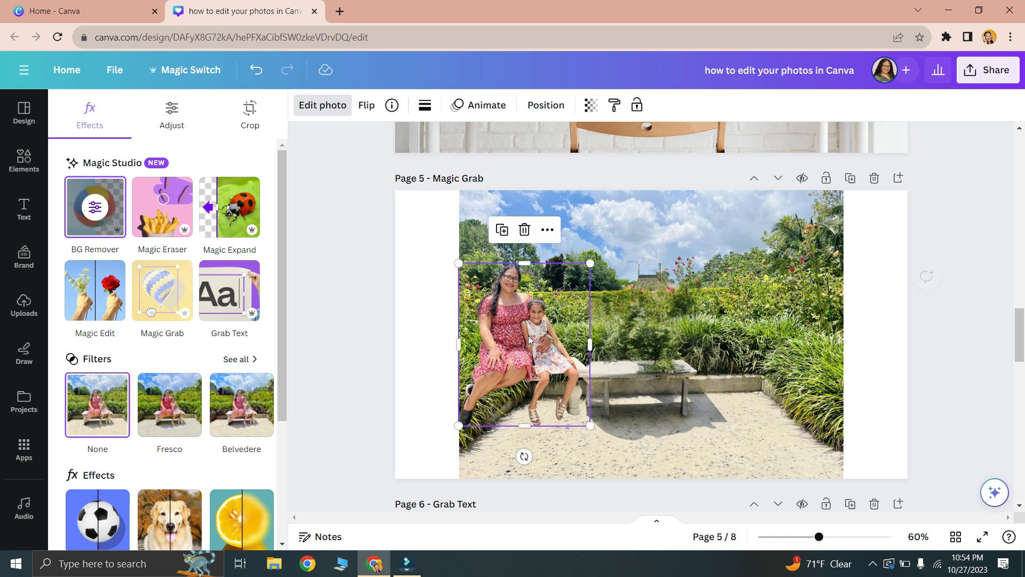
{"action": "left_click", "coordinate": [866, 410]}
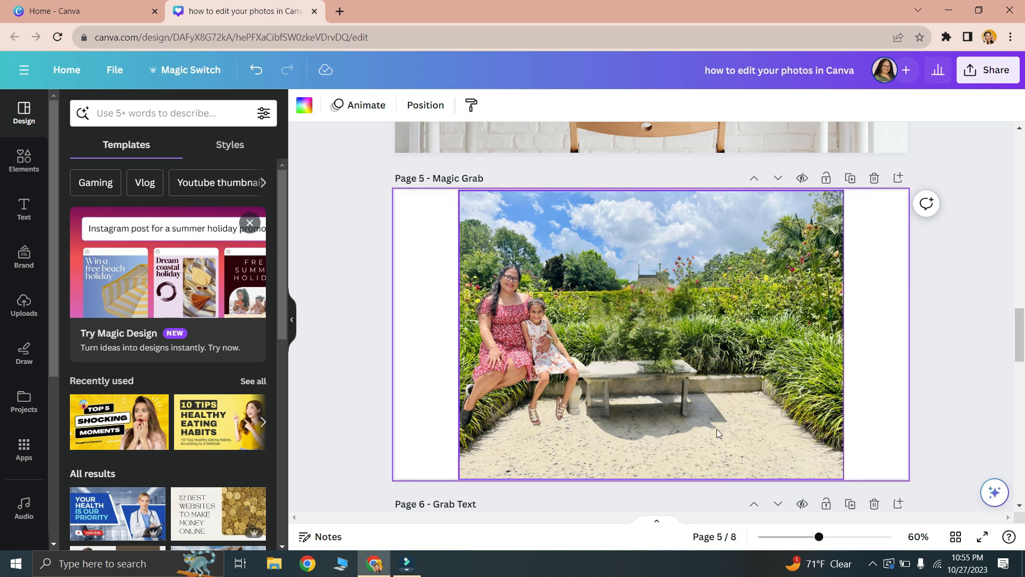
{"action": "left_click_drag", "start_coordinate": [521, 357], "coordinate": [696, 297]}
{"action": "left_click_drag", "start_coordinate": [728, 395], "coordinate": [772, 244]}
- Turn the magazine text in the page 6 photo into editable text with Grab Text and check the separate text boxes
{"action": "scroll", "coordinate": [772, 244], "scroll_direction": "down", "scroll_amount": 5}
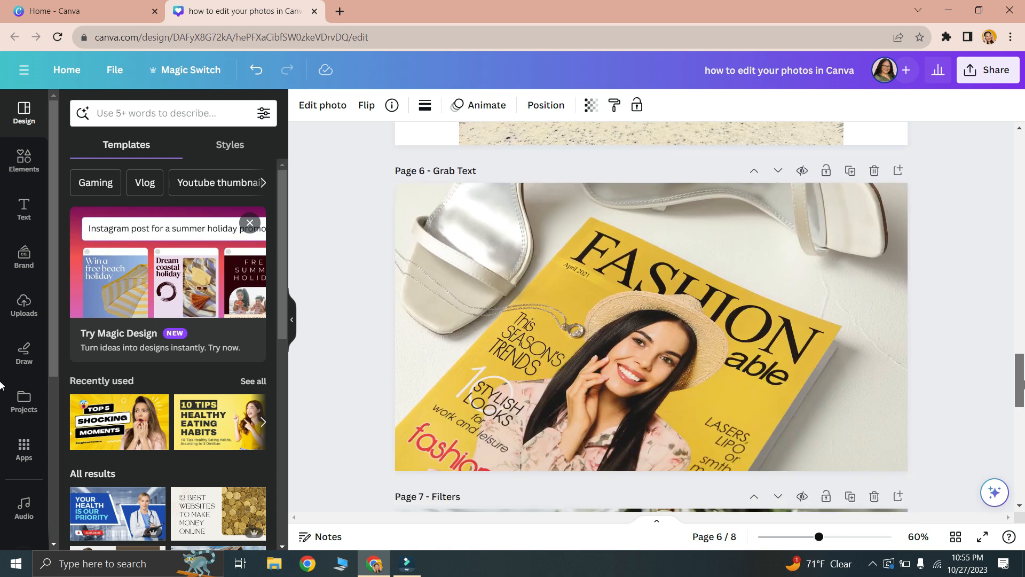
{"action": "left_click", "coordinate": [688, 341]}
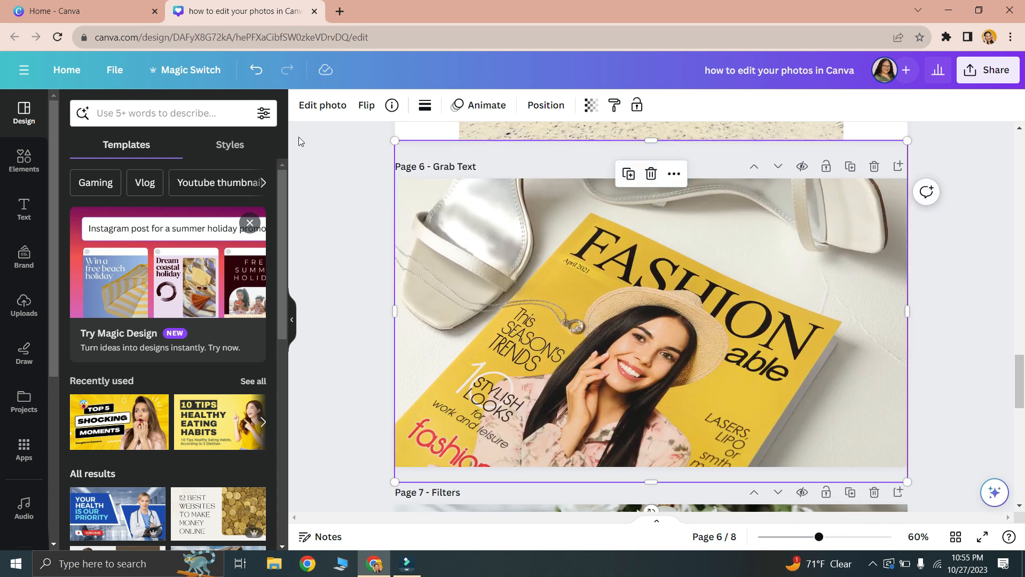
{"action": "left_click", "coordinate": [323, 106]}
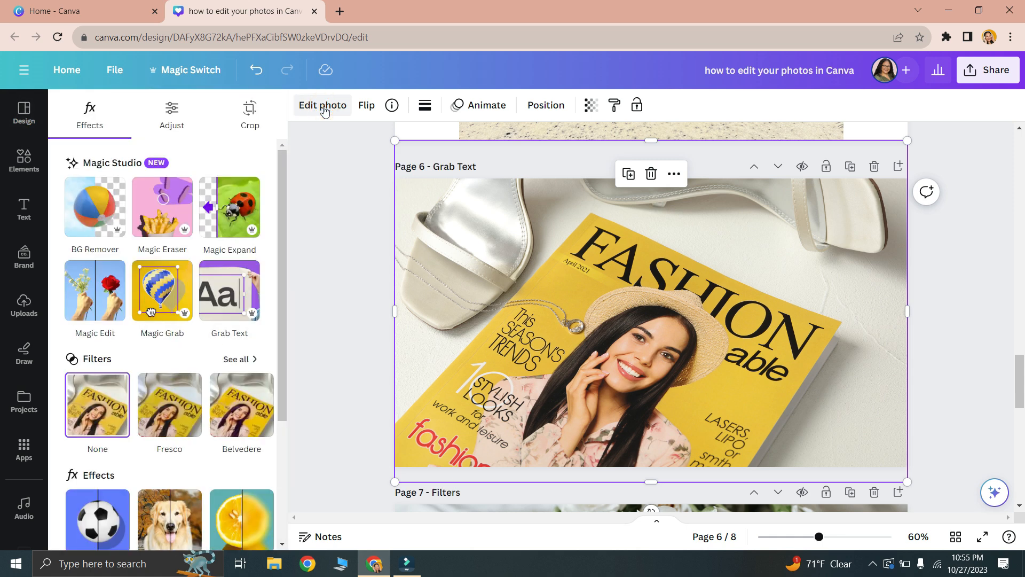
{"action": "left_click", "coordinate": [245, 297]}
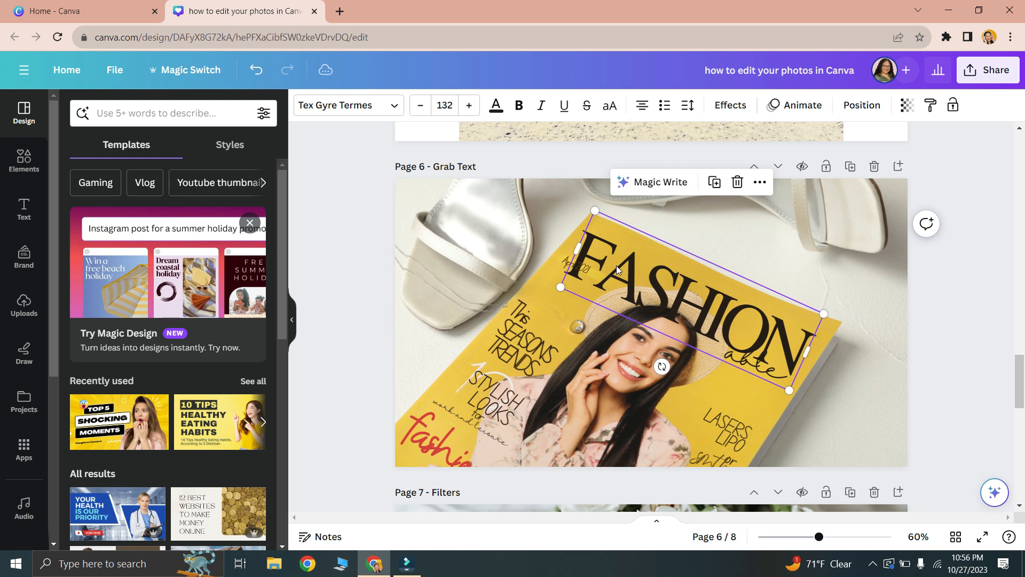
{"action": "left_click", "coordinate": [508, 356]}
{"action": "left_click", "coordinate": [479, 383]}
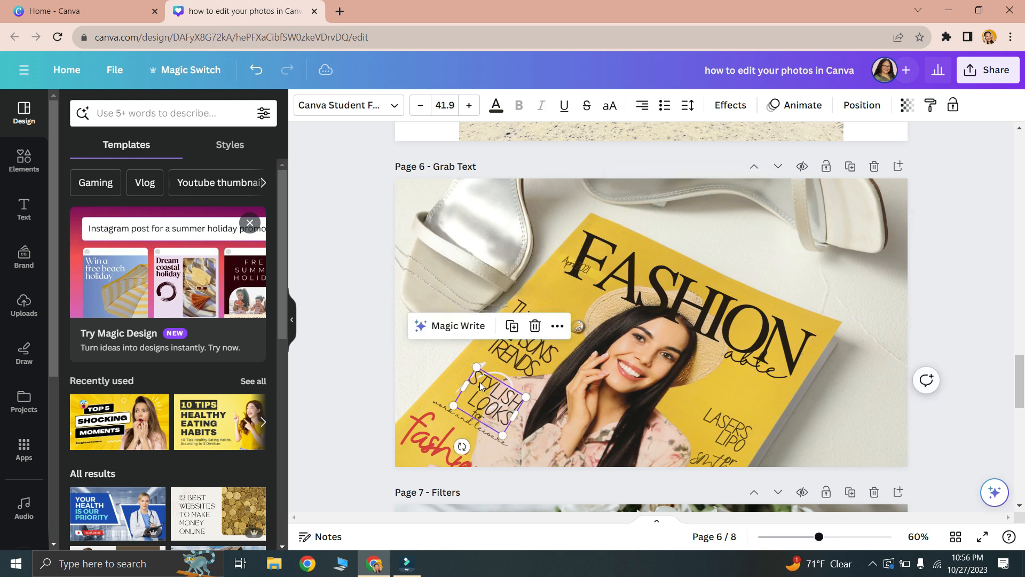
{"action": "left_click", "coordinate": [436, 438]}
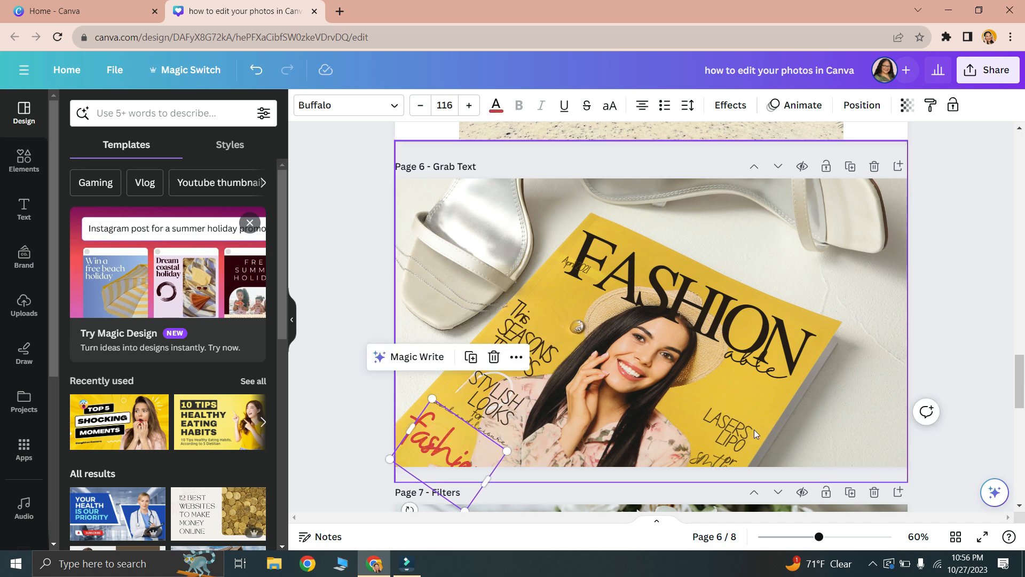
- Replace the FASHION headline on the magazine cover with a first name in capitals and nudge it slightly upward
{"action": "double_click", "coordinate": [703, 308]}
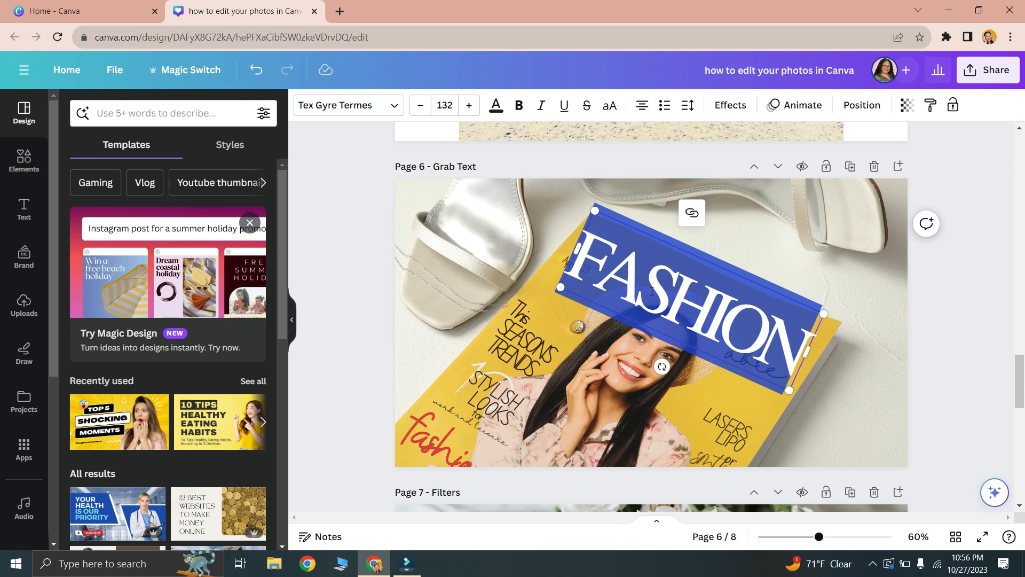
{"action": "type", "text": "GENISE"}
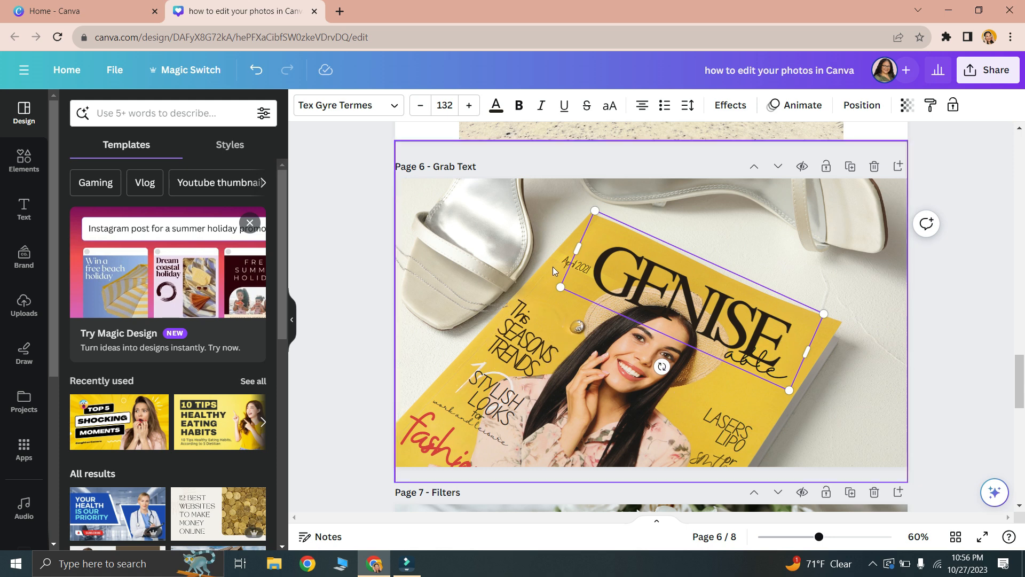
{"action": "left_click", "coordinate": [552, 284]}
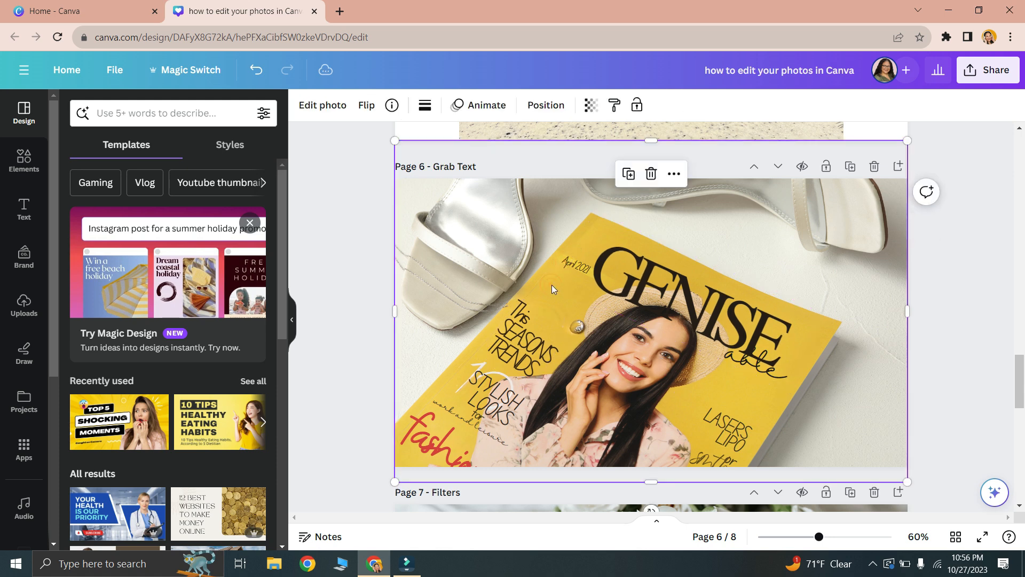
{"action": "left_click", "coordinate": [659, 299]}
{"action": "left_click_drag", "start_coordinate": [661, 296], "coordinate": [666, 291]}
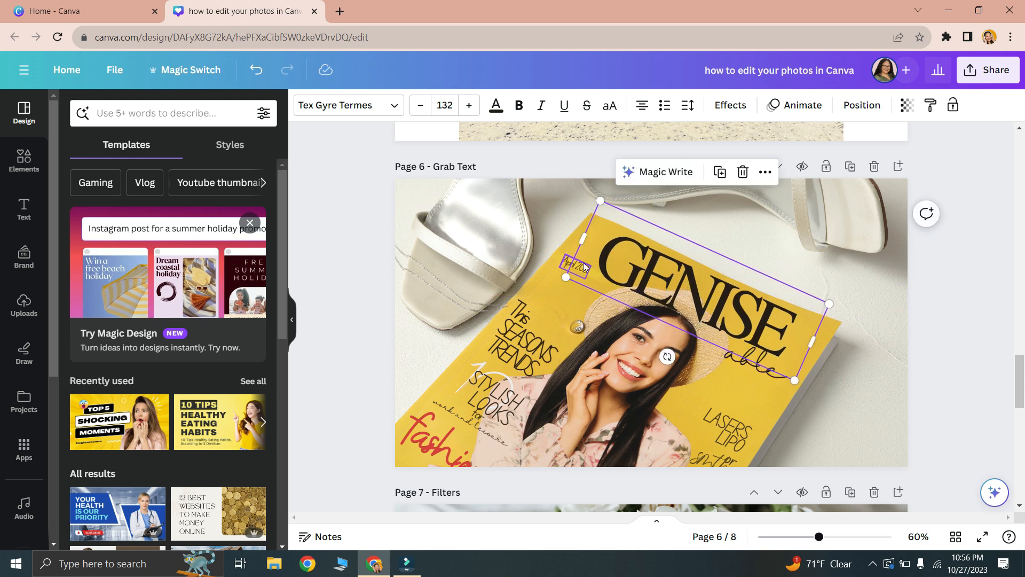
- Change the small date on the magazine cover to "October 2023" and widen its text box
{"action": "left_click", "coordinate": [580, 269]}
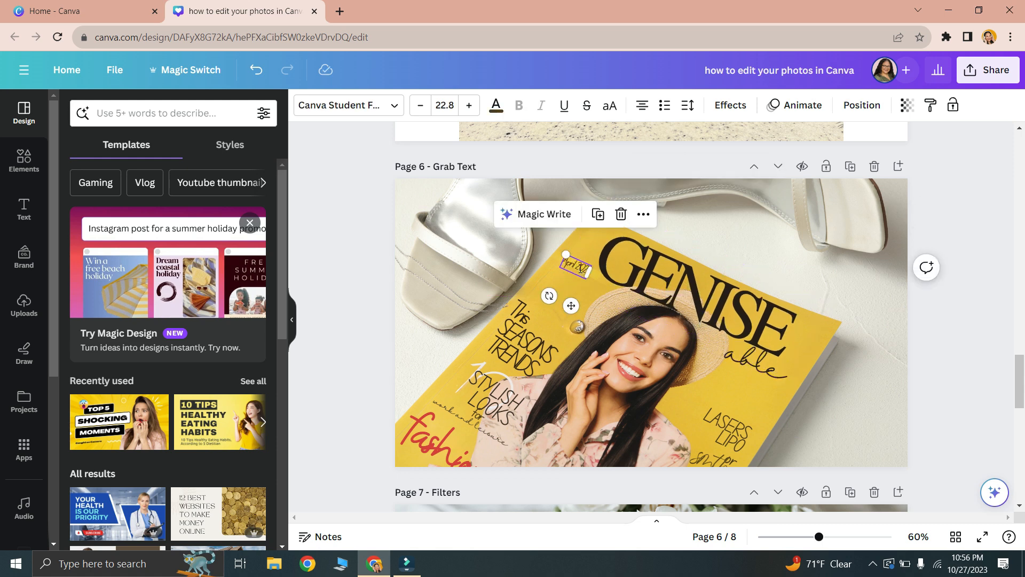
{"action": "left_click", "coordinate": [580, 268]}
{"action": "type", "text": "October 21"}
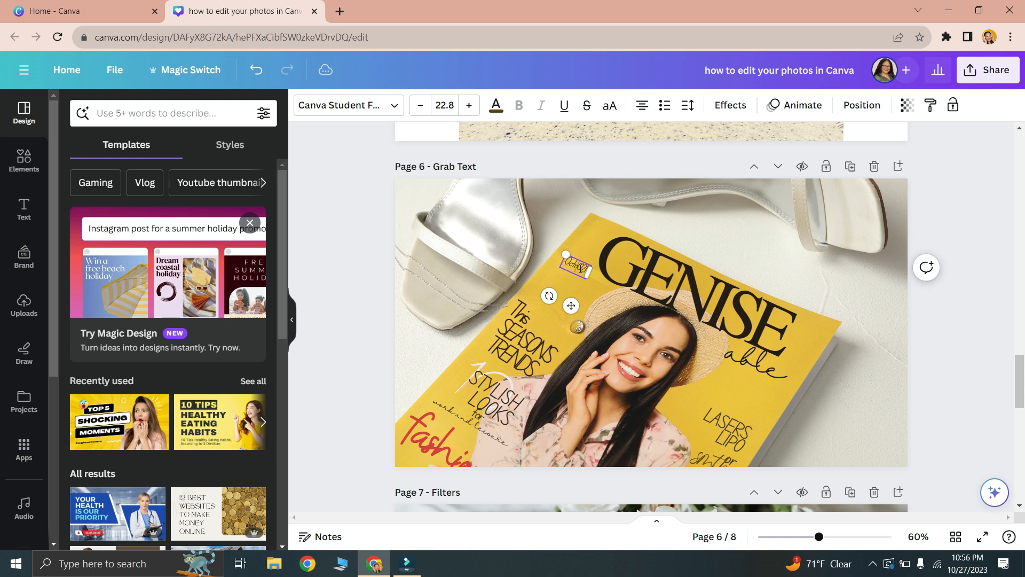
{"action": "type", "text": "20"}
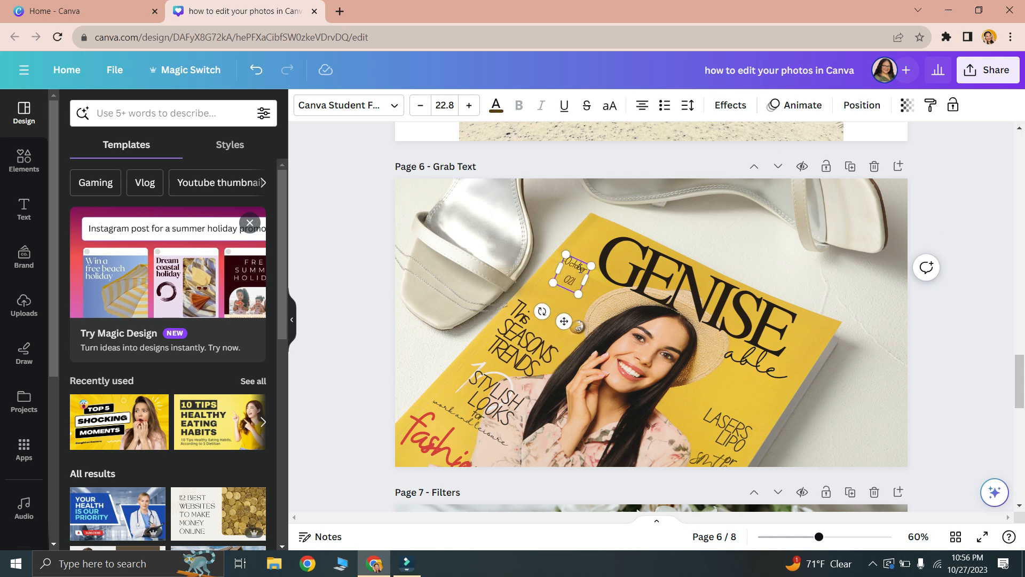
{"action": "type", "text": "2023"}
{"action": "key", "text": "Delete"}
{"action": "key", "text": "Delete"}
{"action": "key", "text": "Delete"}
{"action": "left_click_drag", "start_coordinate": [588, 281], "coordinate": [600, 282]}
- Replace the "This SEASONS TRENDS" text on the magazine cover with "This is how you use Grab Text!"
{"action": "left_click", "coordinate": [523, 359]}
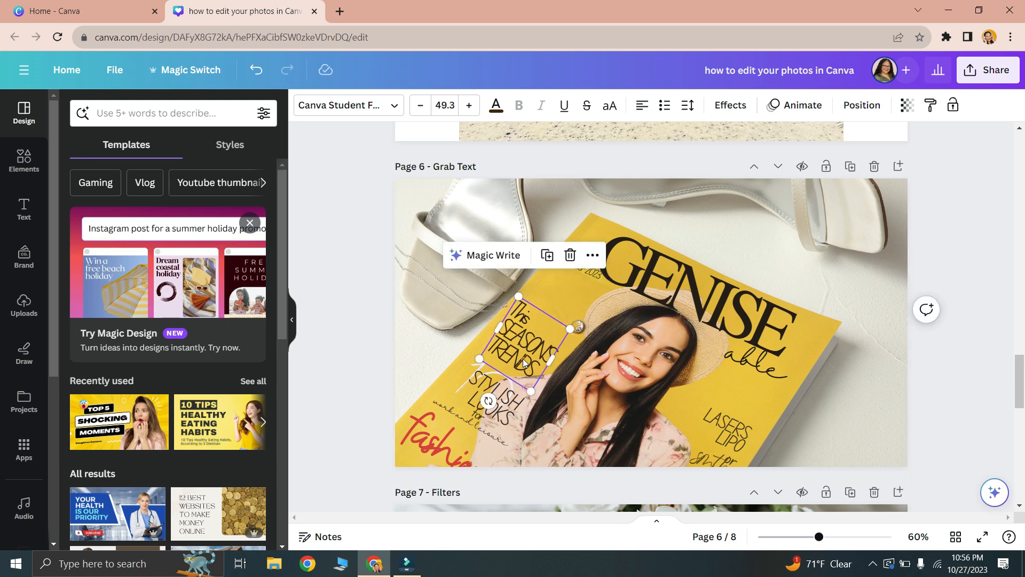
{"action": "double_click", "coordinate": [524, 363]}
{"action": "type", "text": "T"}
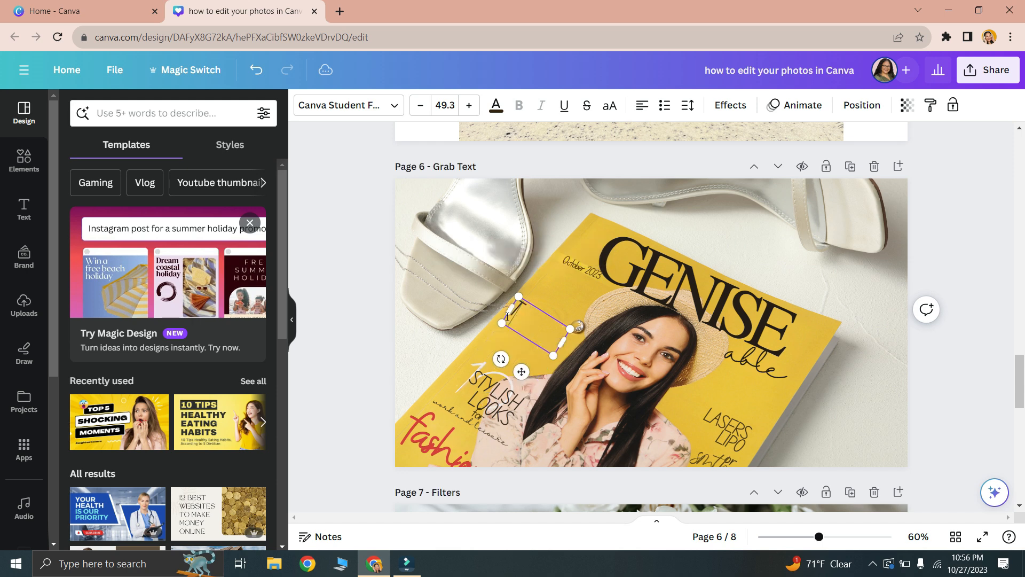
{"action": "type", "text": "his is how you use"}
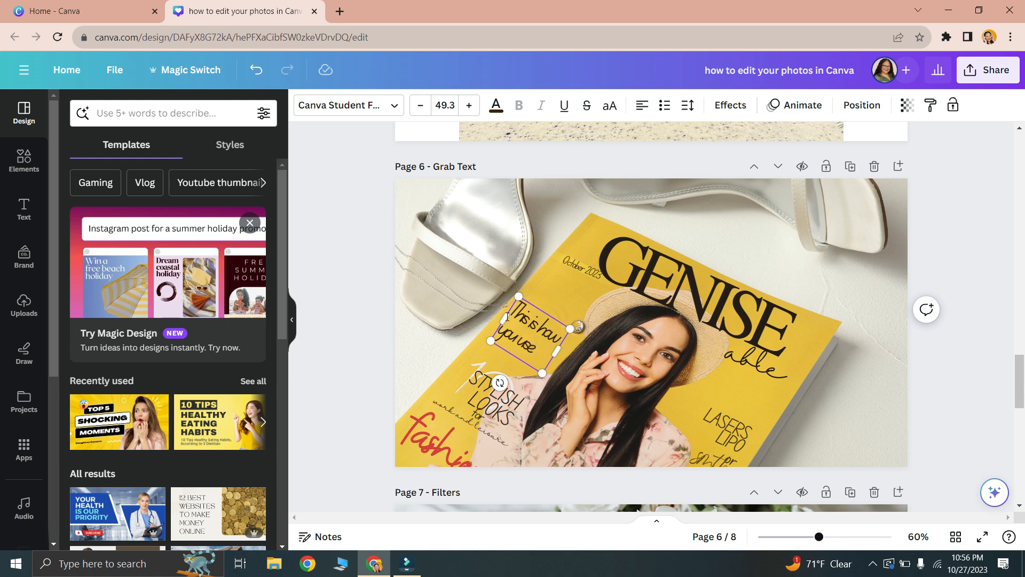
{"action": "type", "text": " Grab"}
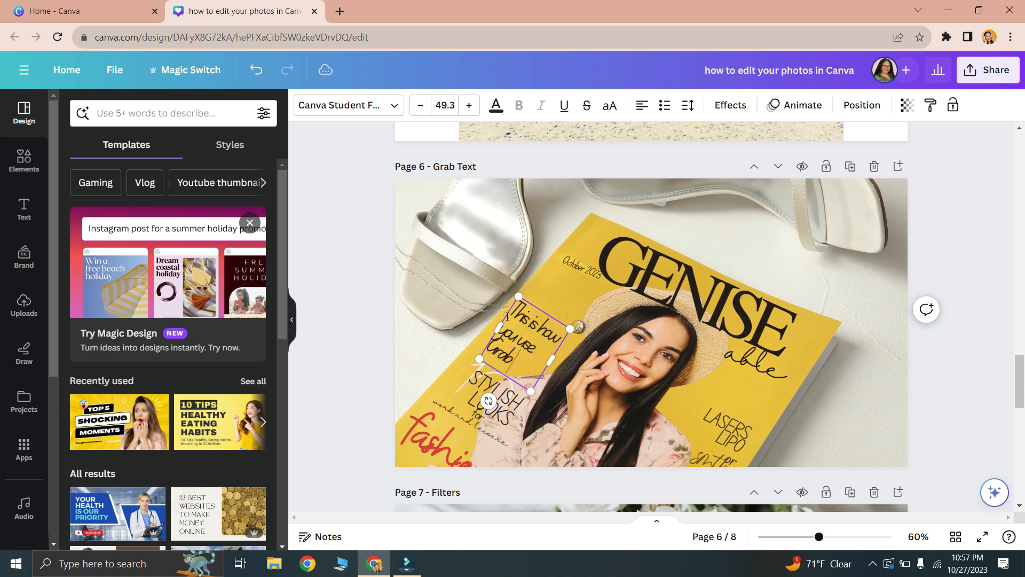
{"action": "type", "text": " Text!"}
{"action": "left_click", "coordinate": [347, 267]}
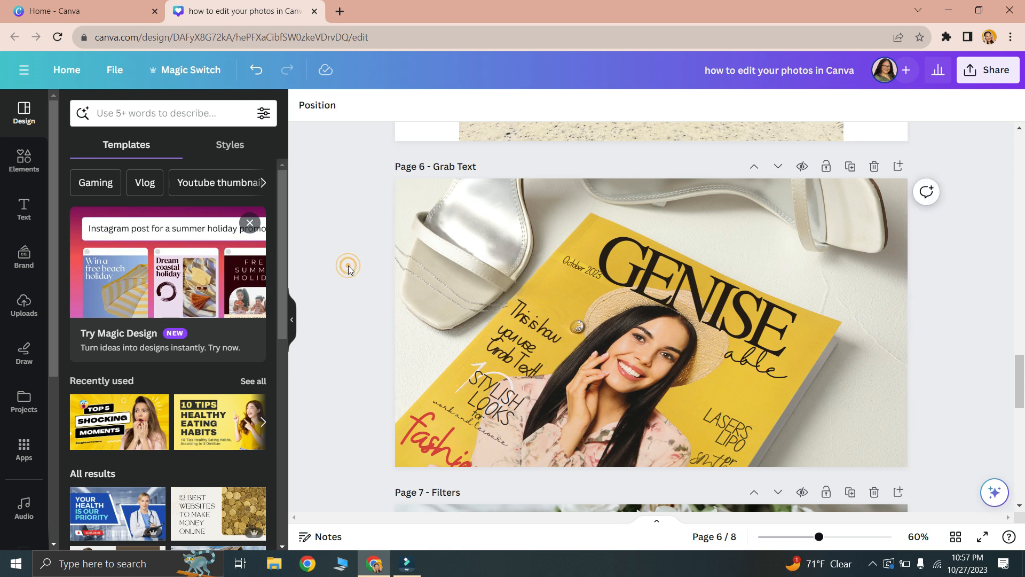
- Delete the "STYLISH LOOKS", "work and leisure" and red "fashion" texts from the magazine cover
{"action": "left_click", "coordinate": [476, 372]}
{"action": "key", "text": "Delete"}
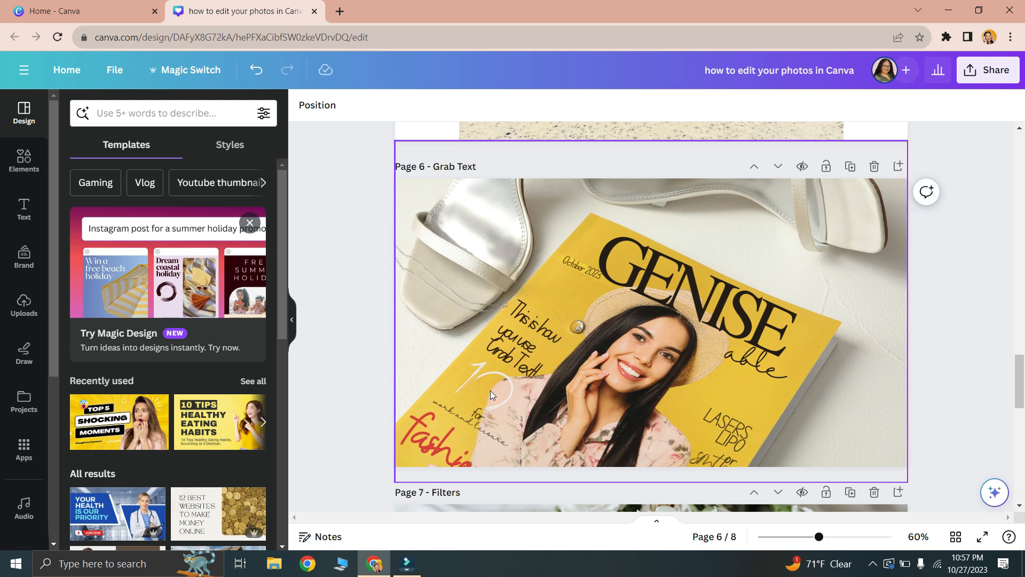
{"action": "left_click", "coordinate": [477, 421]}
{"action": "key", "text": "Delete"}
{"action": "left_click", "coordinate": [434, 448]}
{"action": "key", "text": "Delete"}
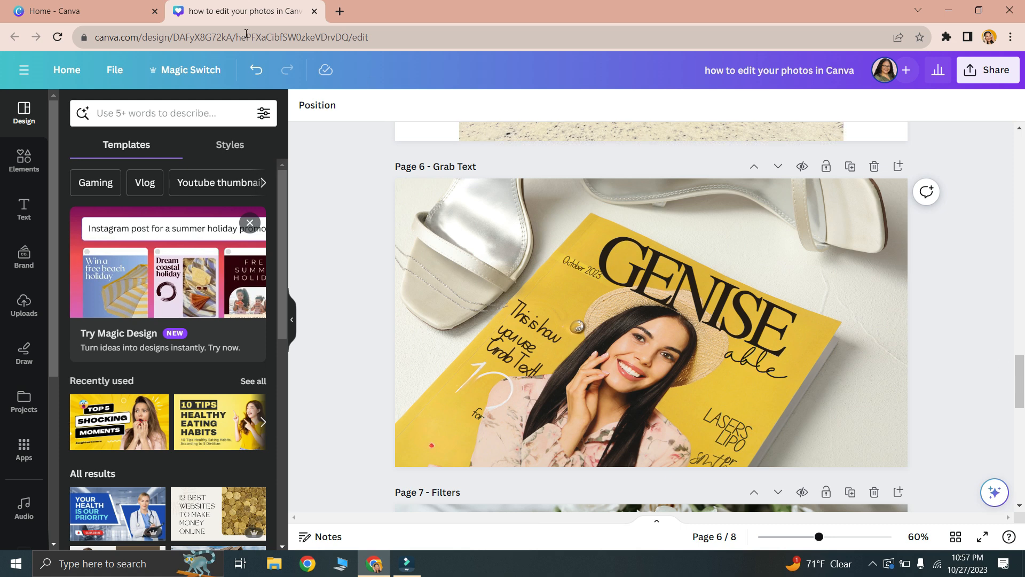
- Apply the Fresco filter to the white roses photo on page 7 and lower its intensity
{"action": "left_click", "coordinate": [108, 15]}
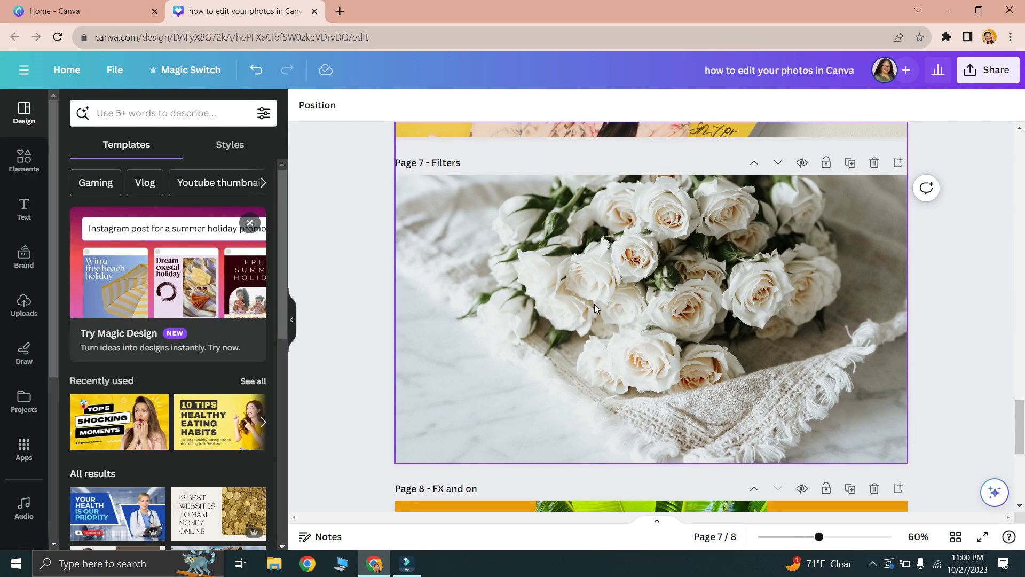
{"action": "left_click", "coordinate": [560, 309]}
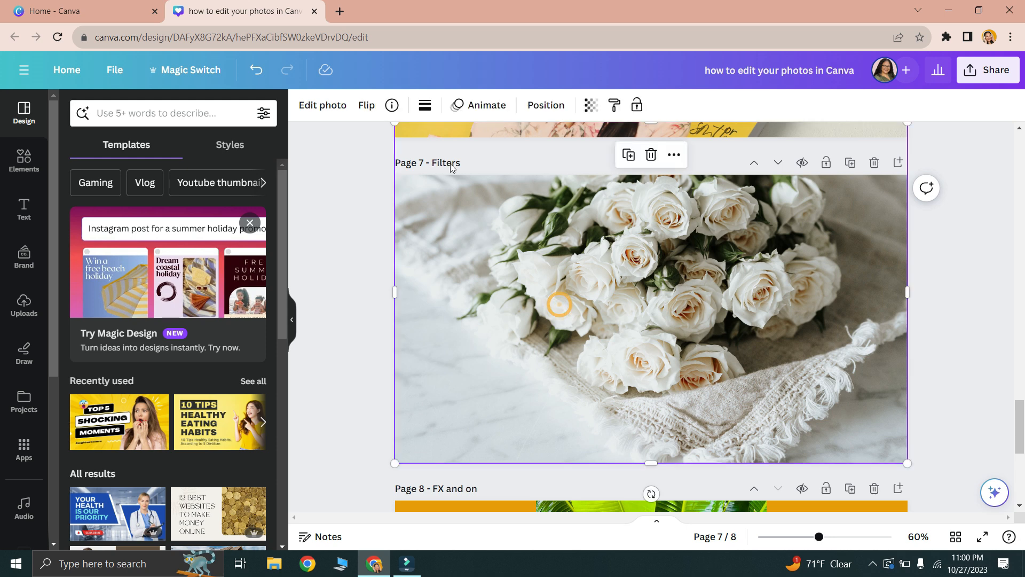
{"action": "left_click", "coordinate": [306, 106]}
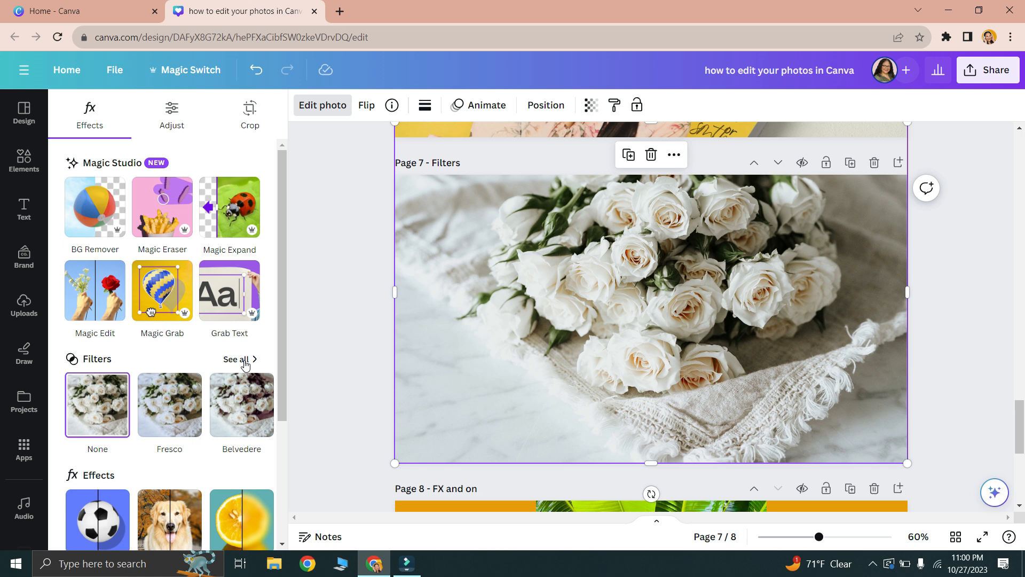
{"action": "left_click", "coordinate": [246, 363]}
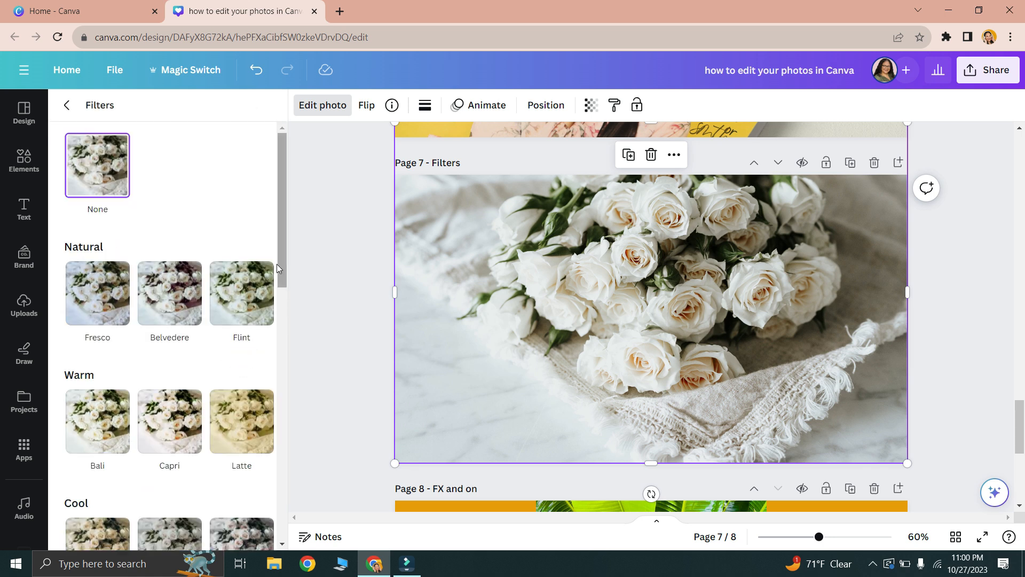
{"action": "left_click_drag", "start_coordinate": [283, 229], "coordinate": [304, 263]}
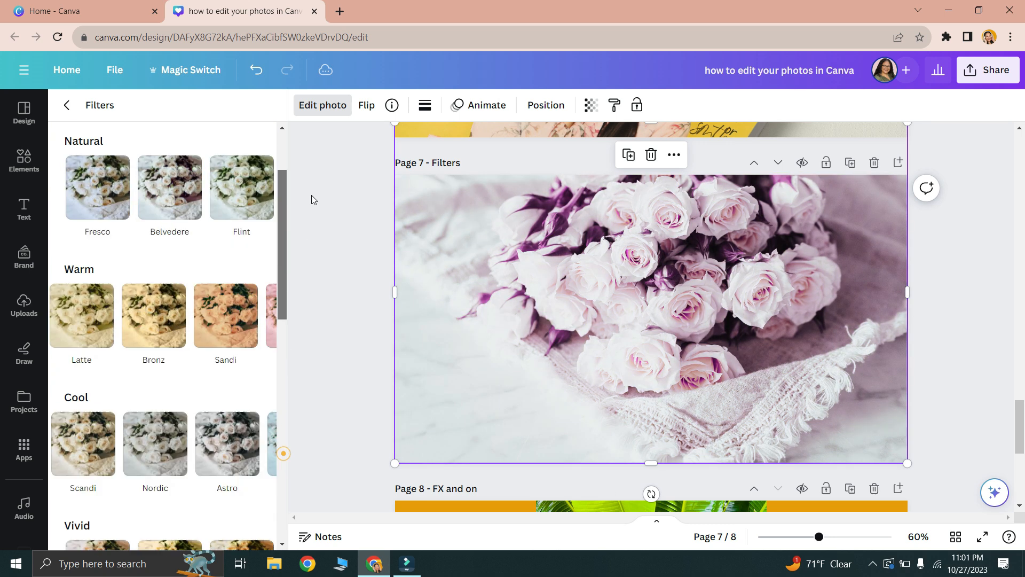
{"action": "left_click_drag", "start_coordinate": [313, 199], "coordinate": [304, 163]}
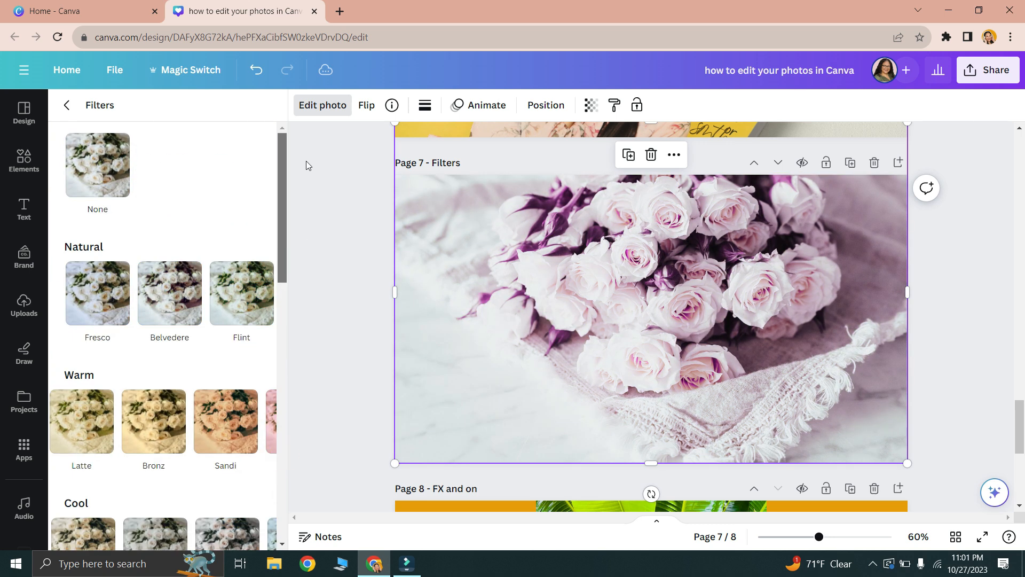
{"action": "left_click", "coordinate": [98, 318]}
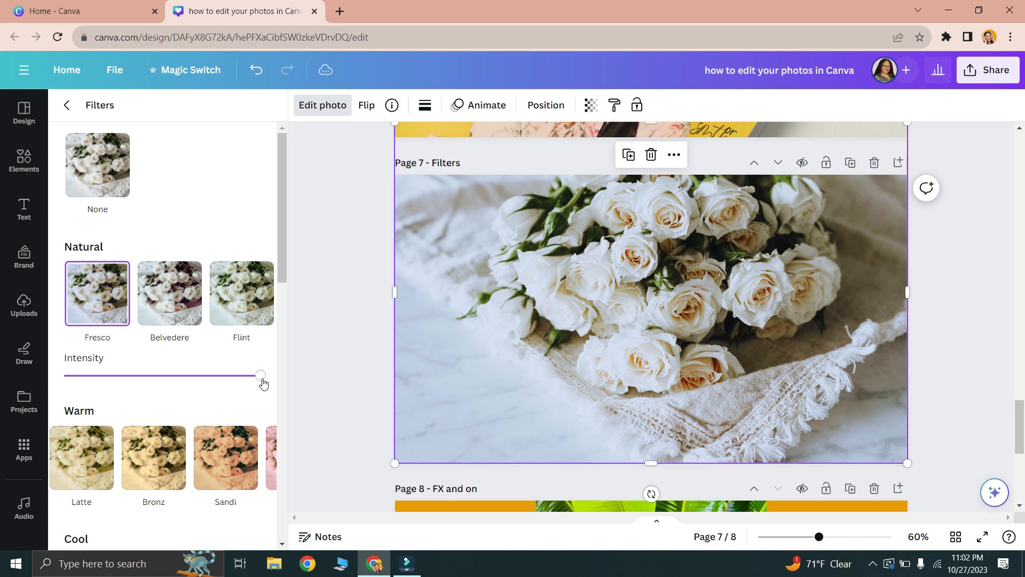
{"action": "left_click_drag", "start_coordinate": [262, 380], "coordinate": [94, 376]}
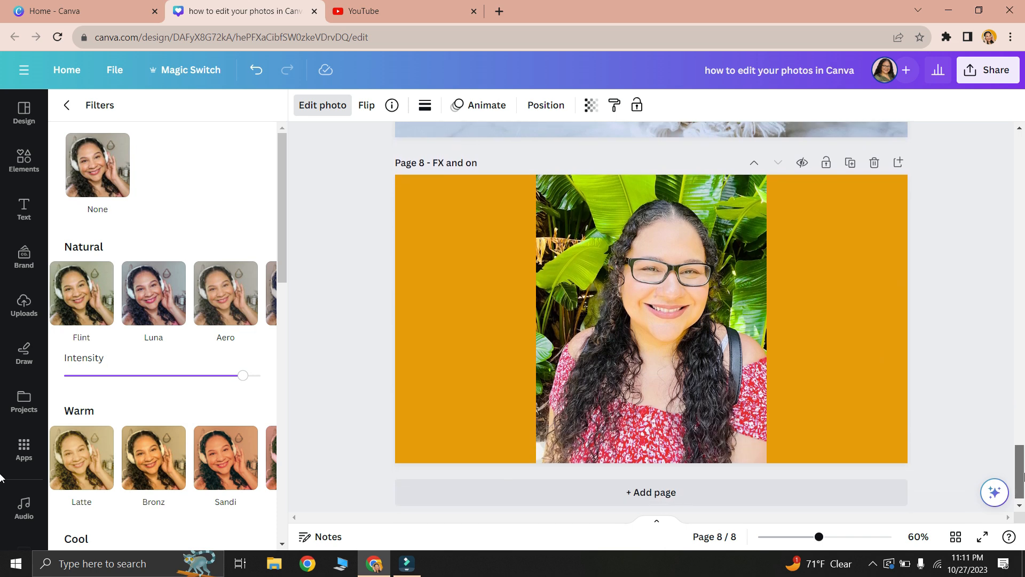
- Give the portrait on page 8 a Glow shadow and set the glow color to white (#FFFFFF)
{"action": "left_click", "coordinate": [662, 363]}
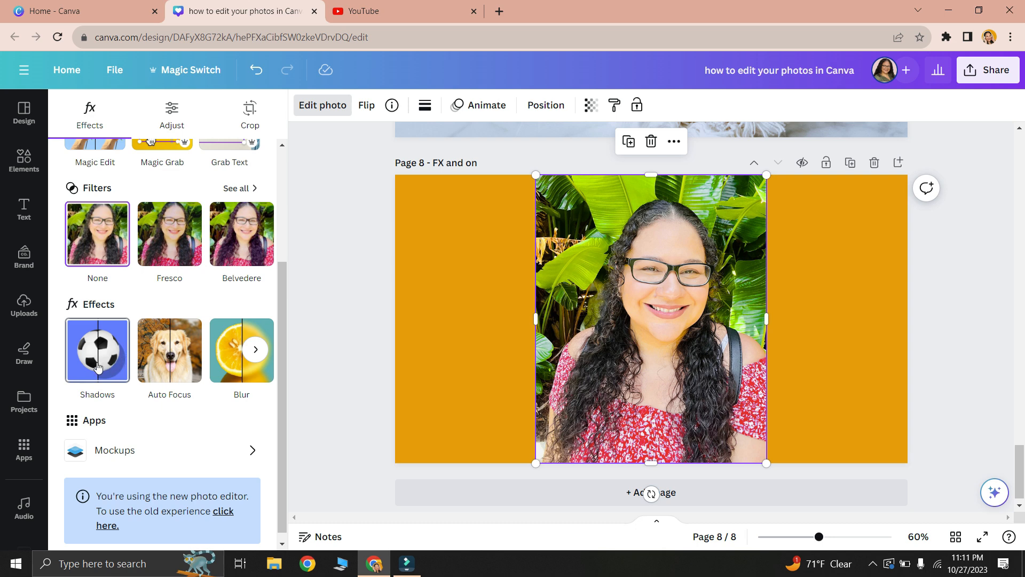
{"action": "left_click", "coordinate": [70, 367]}
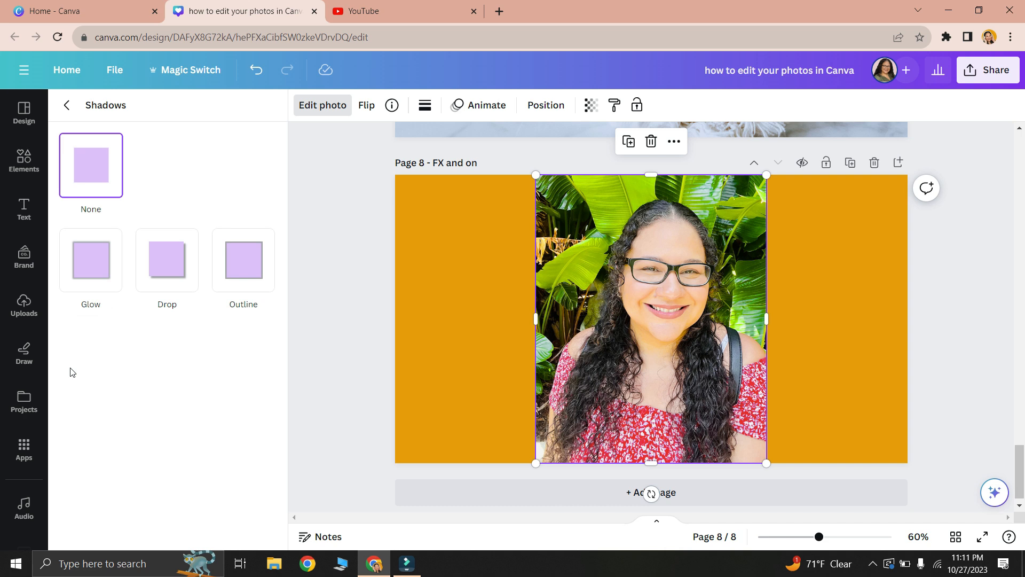
{"action": "left_click", "coordinate": [92, 272]}
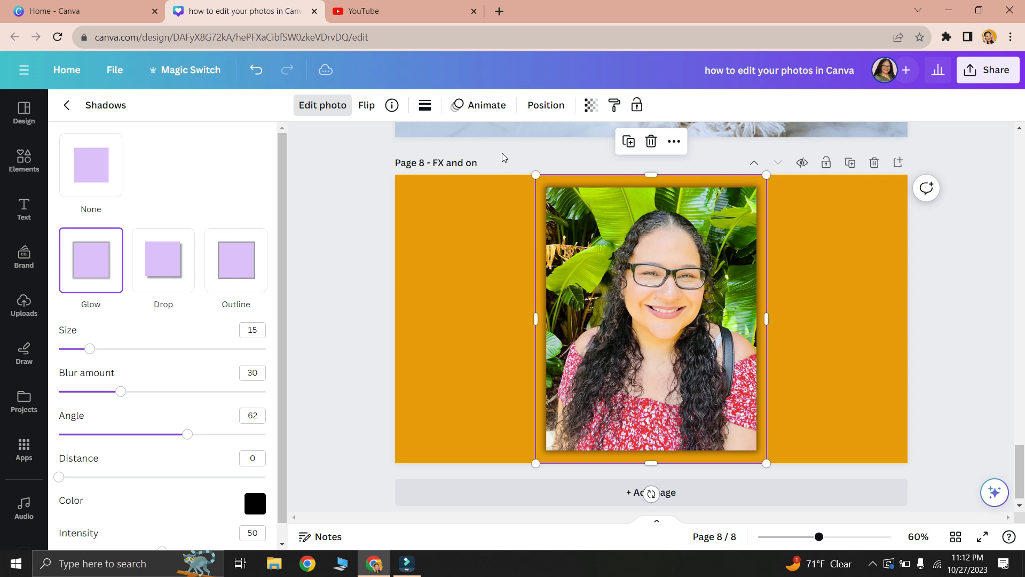
{"action": "left_click", "coordinate": [254, 503]}
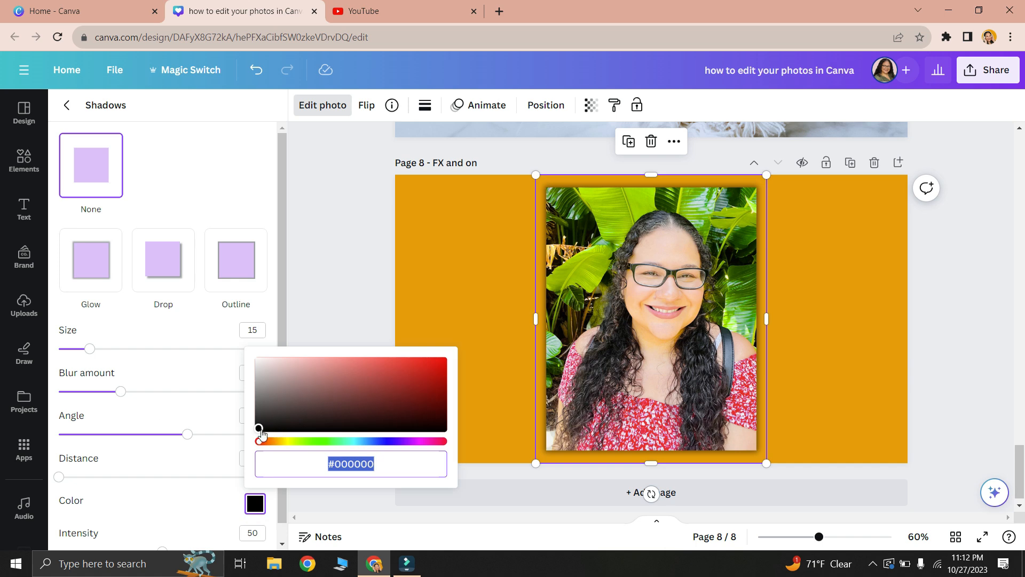
{"action": "left_click_drag", "start_coordinate": [258, 429], "coordinate": [259, 361]}
{"action": "left_click", "coordinate": [127, 319]}
- Set the portrait's glow to size 39, blur amount 35, angle 30, distance 71 and intensity 56
{"action": "left_click_drag", "start_coordinate": [90, 348], "coordinate": [192, 351]}
{"action": "left_click_drag", "start_coordinate": [176, 392], "coordinate": [50, 396]}
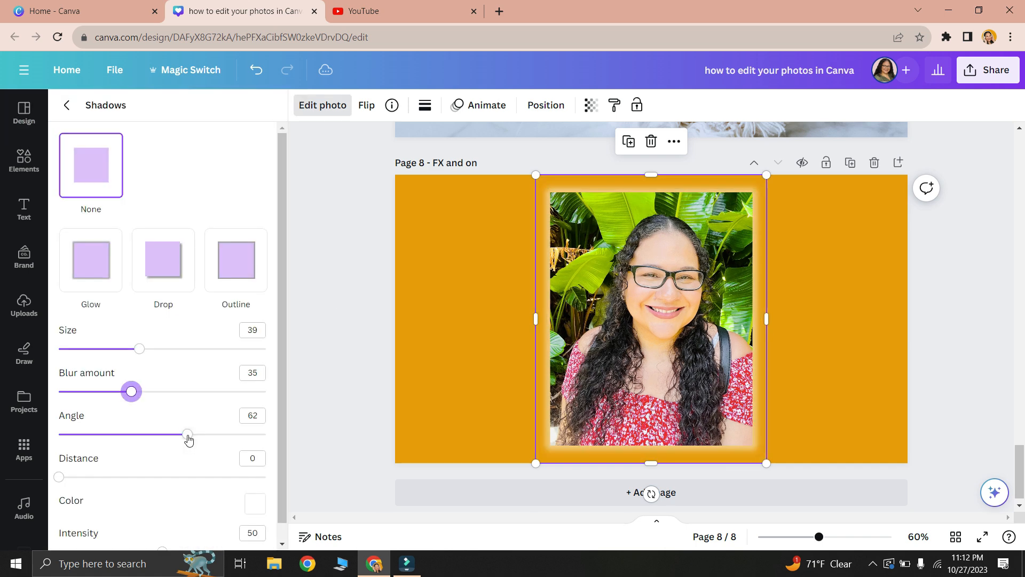
{"action": "left_click_drag", "start_coordinate": [188, 439], "coordinate": [122, 442]}
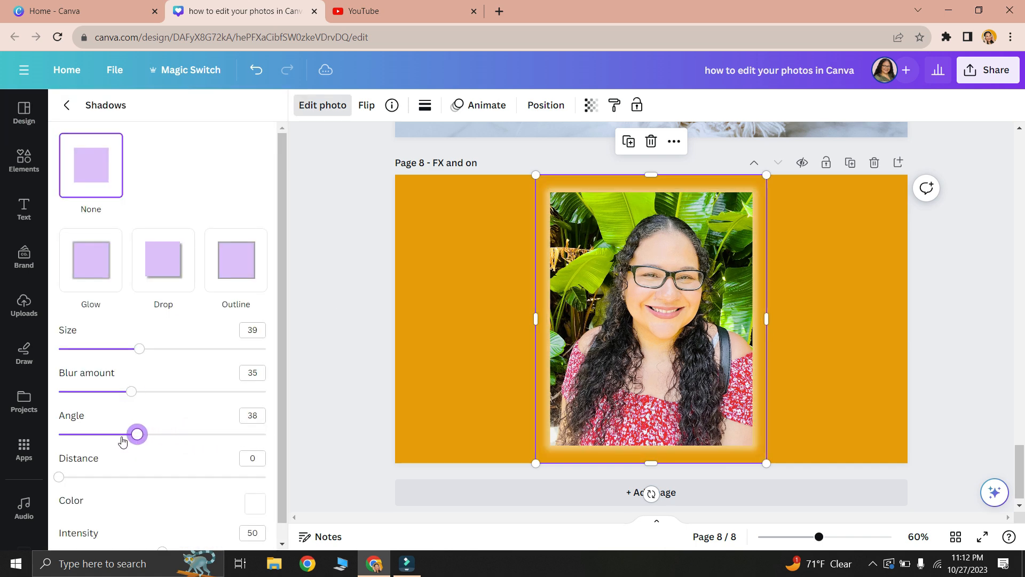
{"action": "left_click_drag", "start_coordinate": [60, 477], "coordinate": [206, 477]}
{"action": "left_click_drag", "start_coordinate": [285, 394], "coordinate": [293, 450]}
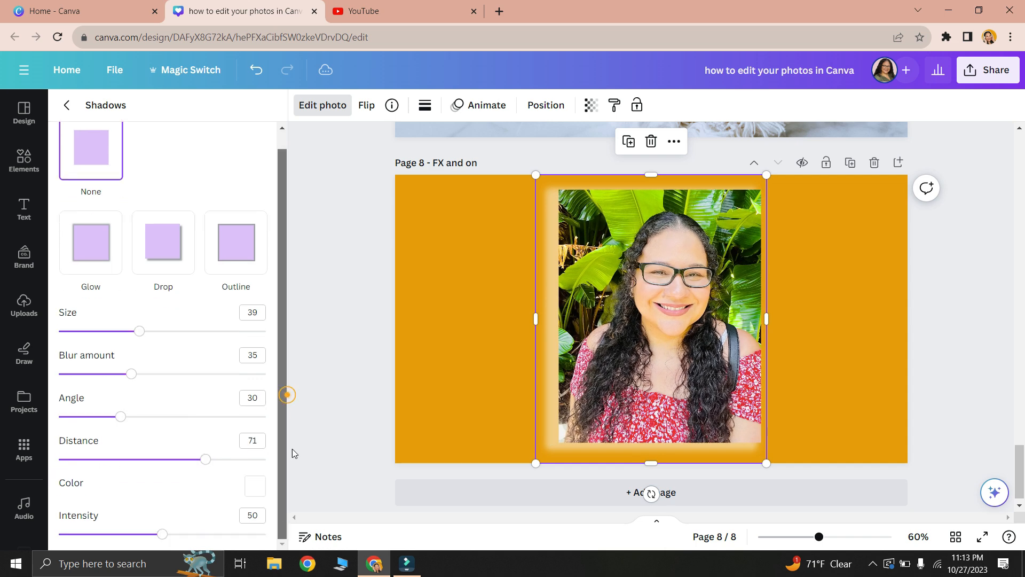
{"action": "mouse_move", "coordinate": [163, 534]}
{"action": "left_mouse_down"}
{"action": "mouse_move", "coordinate": [259, 534]}
{"action": "mouse_move", "coordinate": [174, 534]}
{"action": "left_mouse_up"}
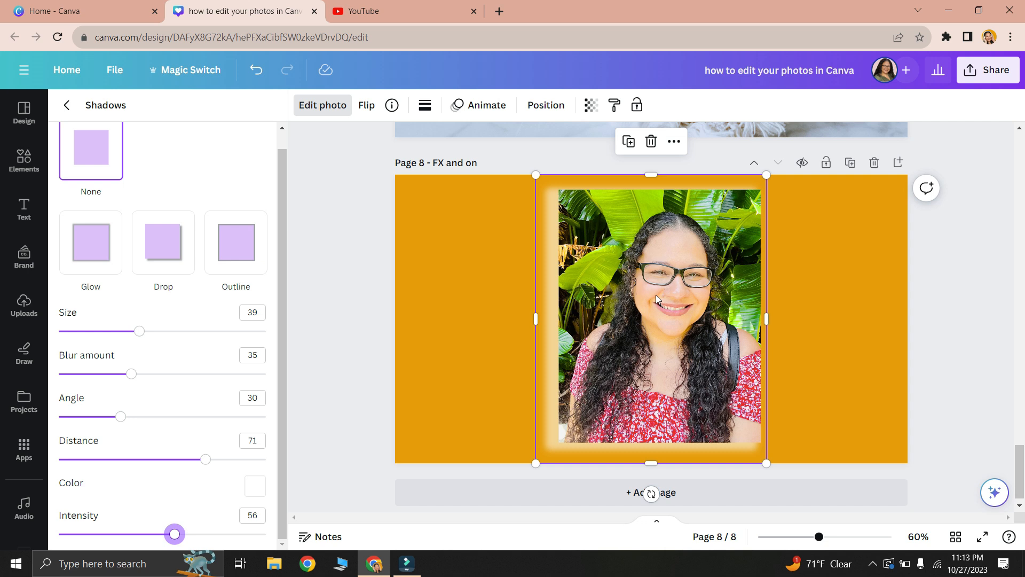
- Try a Drop shadow colored #070606 and an Outline shadow on the portrait, undoing the change
{"action": "left_click", "coordinate": [154, 275]}
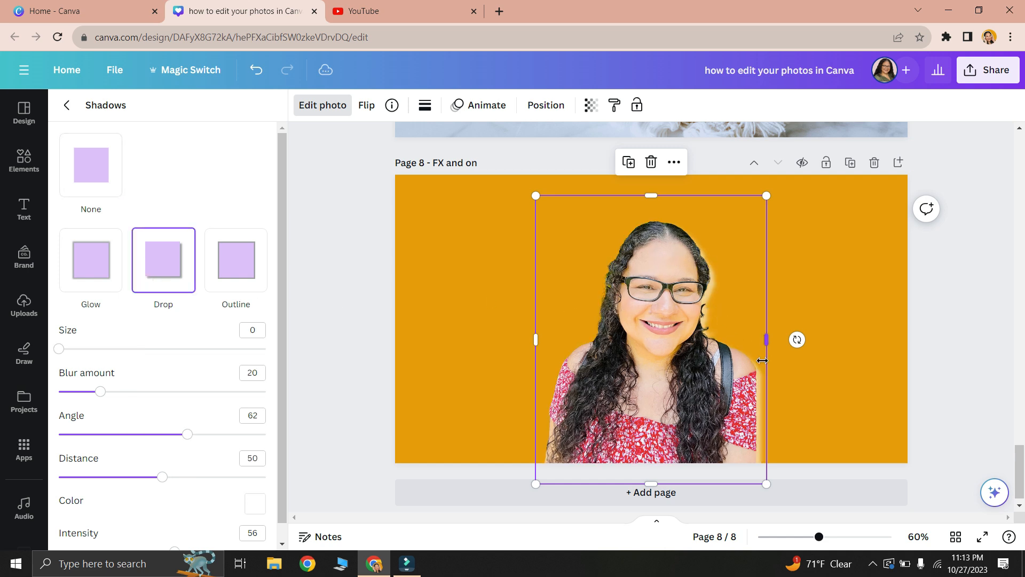
{"action": "left_click", "coordinate": [255, 504]}
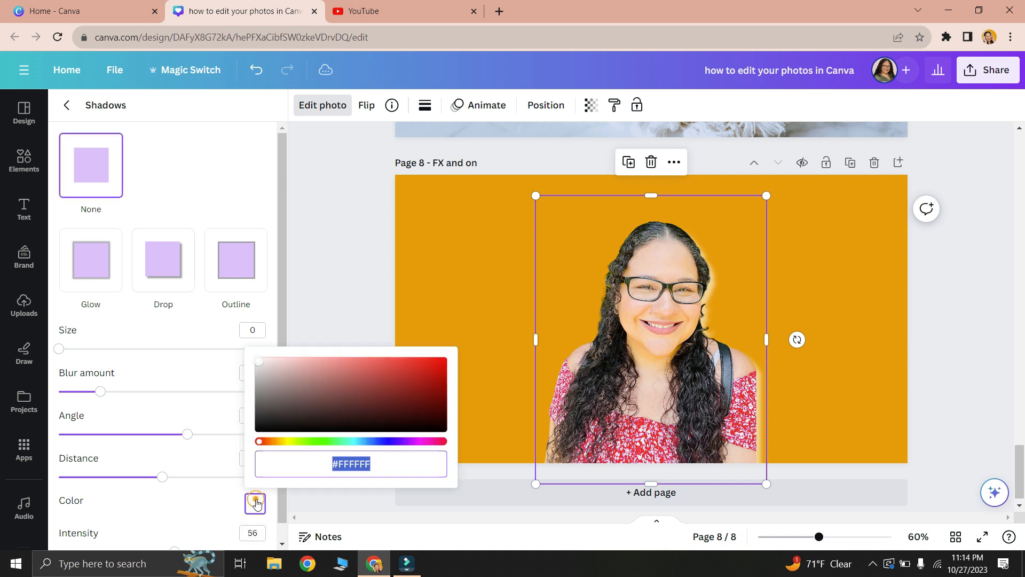
{"action": "left_click", "coordinate": [264, 428]}
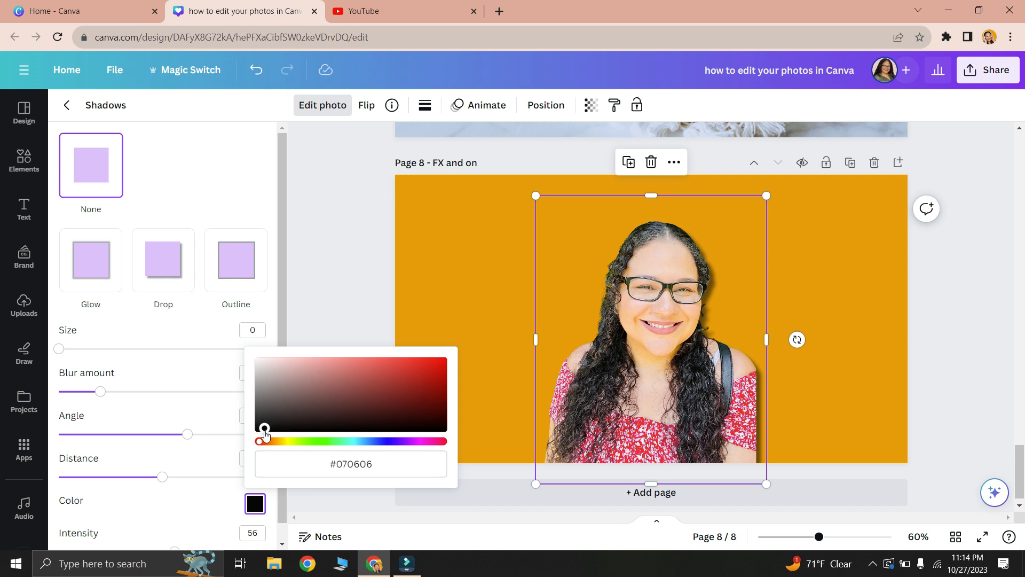
{"action": "left_click", "coordinate": [243, 264]}
{"action": "key", "text": "ctrl+z"}
- Apply Auto Focus to the portrait with blur intensity 50 and focus position 22.5
{"action": "left_click", "coordinate": [173, 521]}
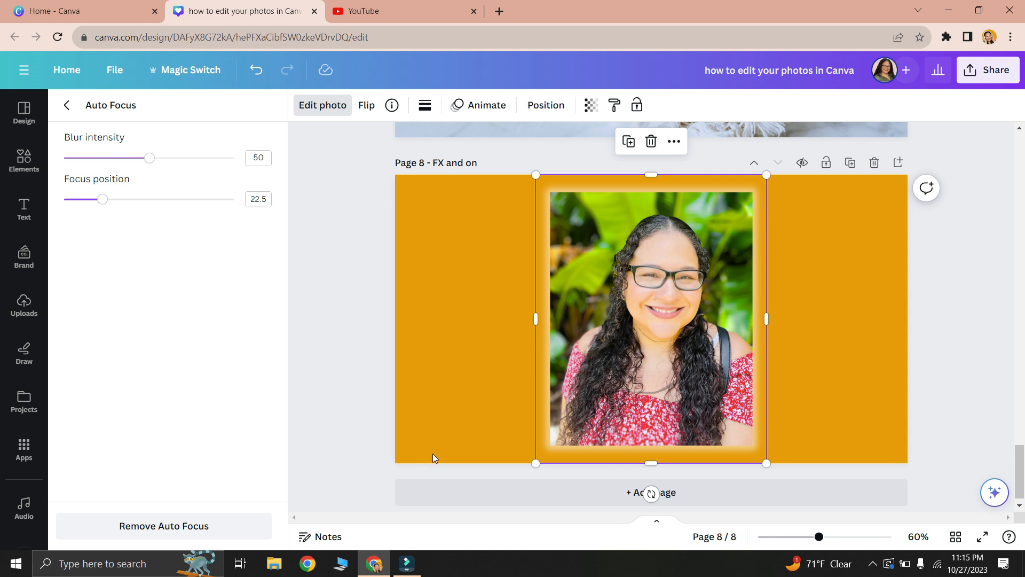
{"action": "left_click", "coordinate": [67, 106]}
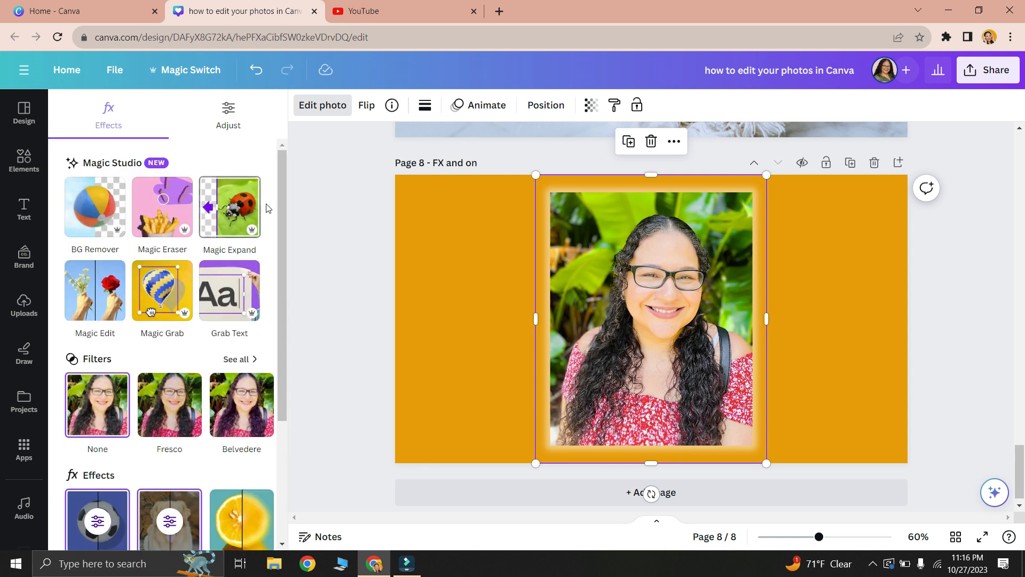
- Apply the Blur effect to the whole portrait on page 8
{"action": "left_click_drag", "start_coordinate": [281, 194], "coordinate": [313, 309]}
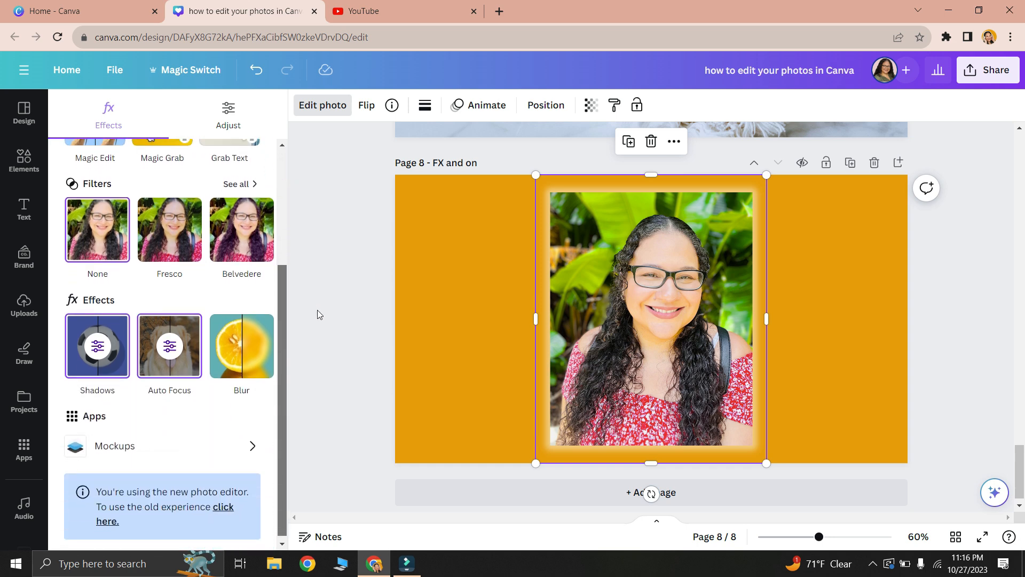
{"action": "left_click_drag", "start_coordinate": [280, 412], "coordinate": [283, 449]}
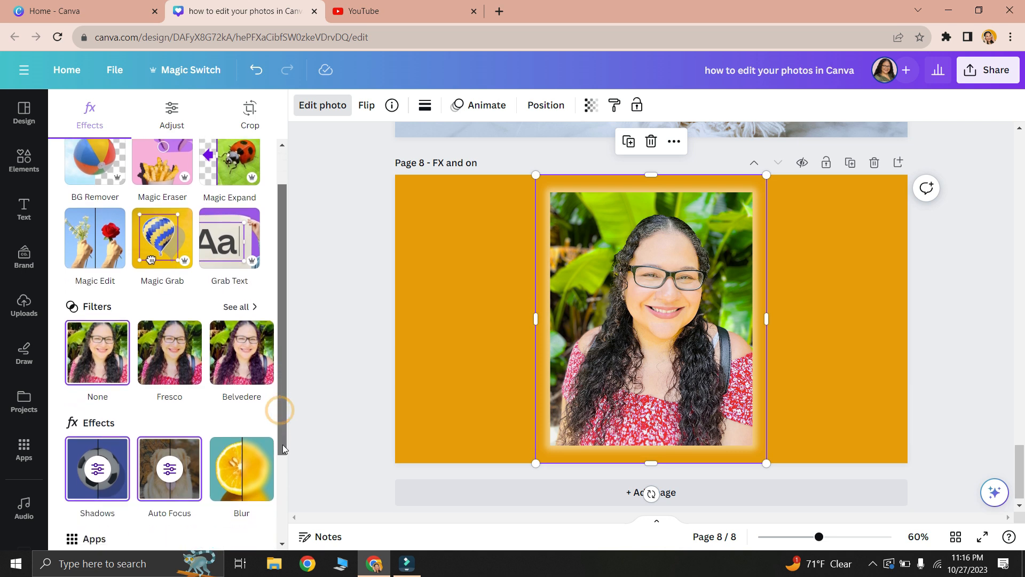
{"action": "left_click", "coordinate": [231, 497]}
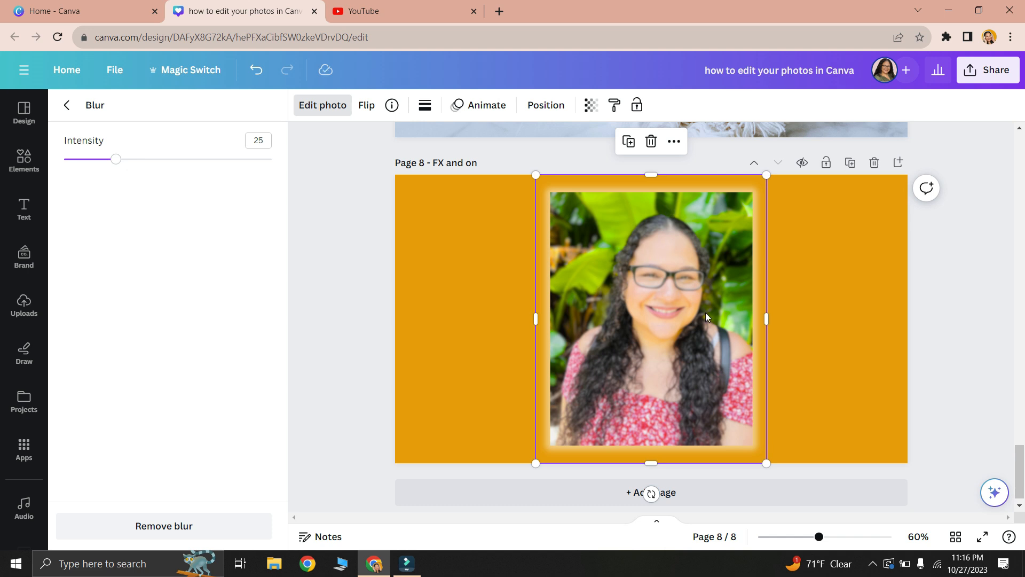
{"action": "left_click", "coordinate": [128, 110]}
{"action": "scroll", "coordinate": [276, 314], "scroll_direction": "down", "scroll_amount": 4}
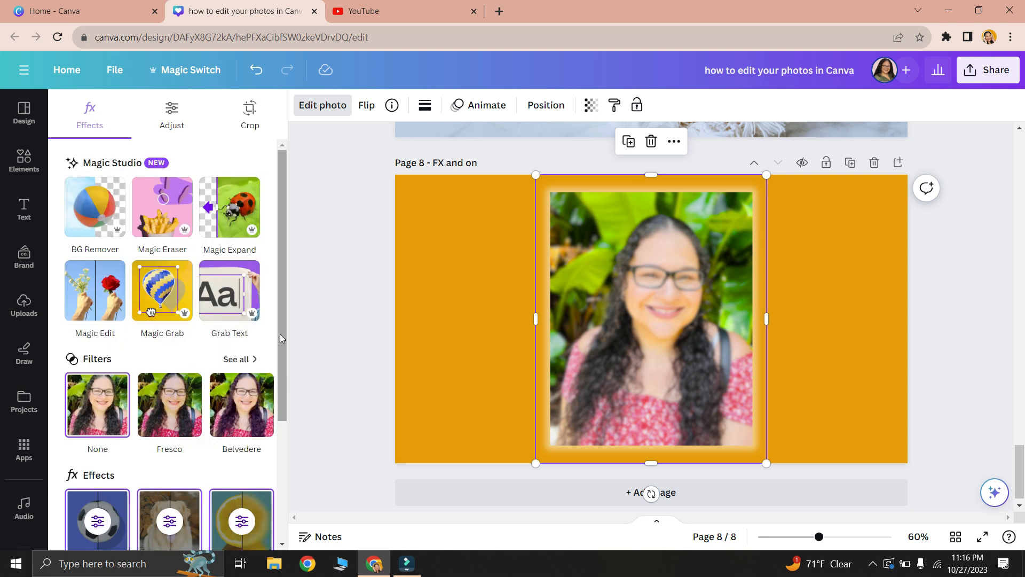
- Add an enlarged orange phone mockup to the left of the portrait and fill its screen with the uploaded photo of the woman in the garden
{"action": "mouse_move", "coordinate": [280, 335]}
{"action": "left_mouse_down"}
{"action": "mouse_move", "coordinate": [280, 501]}
{"action": "mouse_move", "coordinate": [291, 320]}
{"action": "left_mouse_up"}
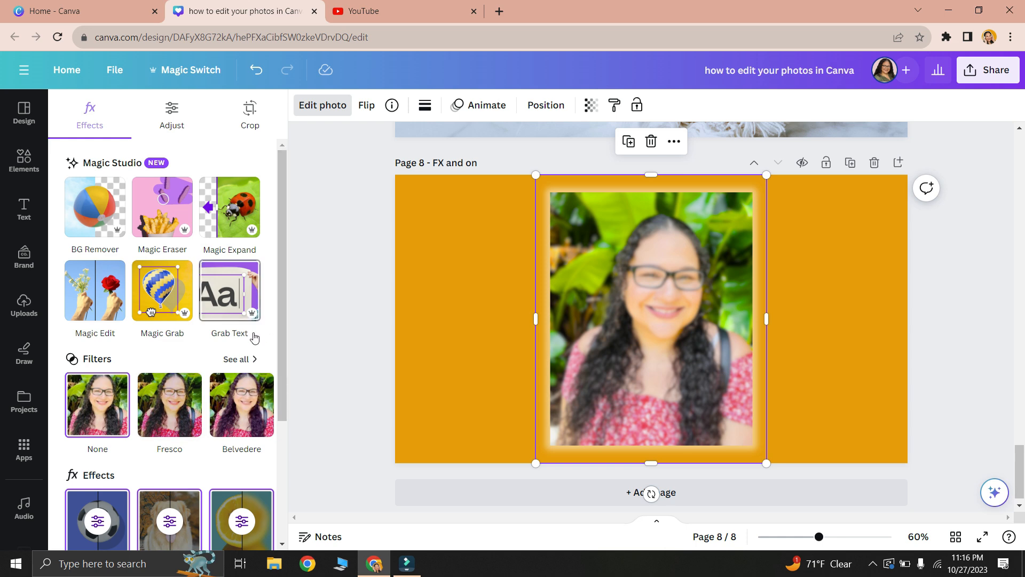
{"action": "scroll", "coordinate": [278, 307], "scroll_direction": "down", "scroll_amount": 3}
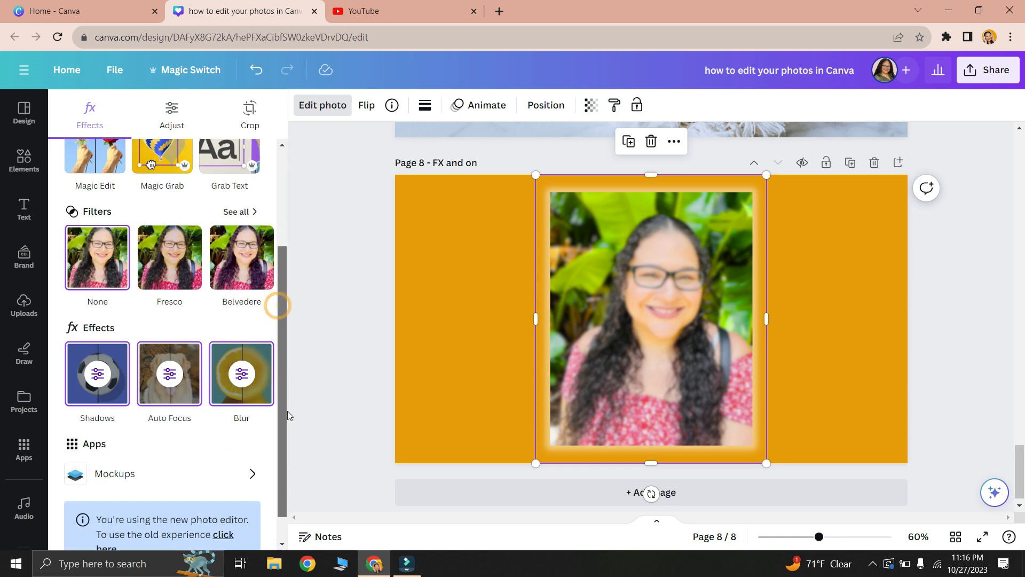
{"action": "left_click", "coordinate": [120, 478]}
{"action": "left_click_drag", "start_coordinate": [640, 320], "coordinate": [479, 285]}
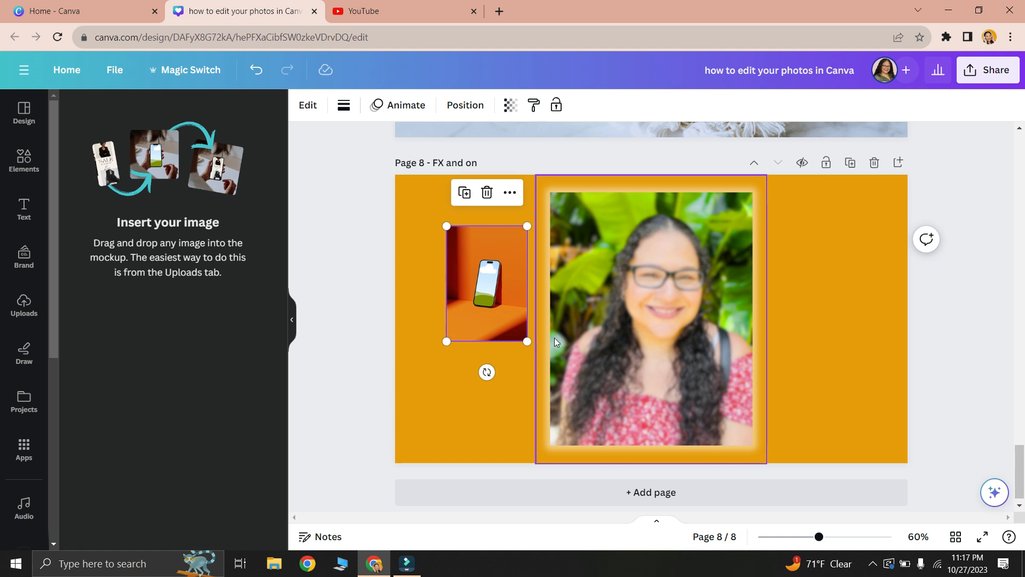
{"action": "left_click_drag", "start_coordinate": [531, 343], "coordinate": [643, 430]}
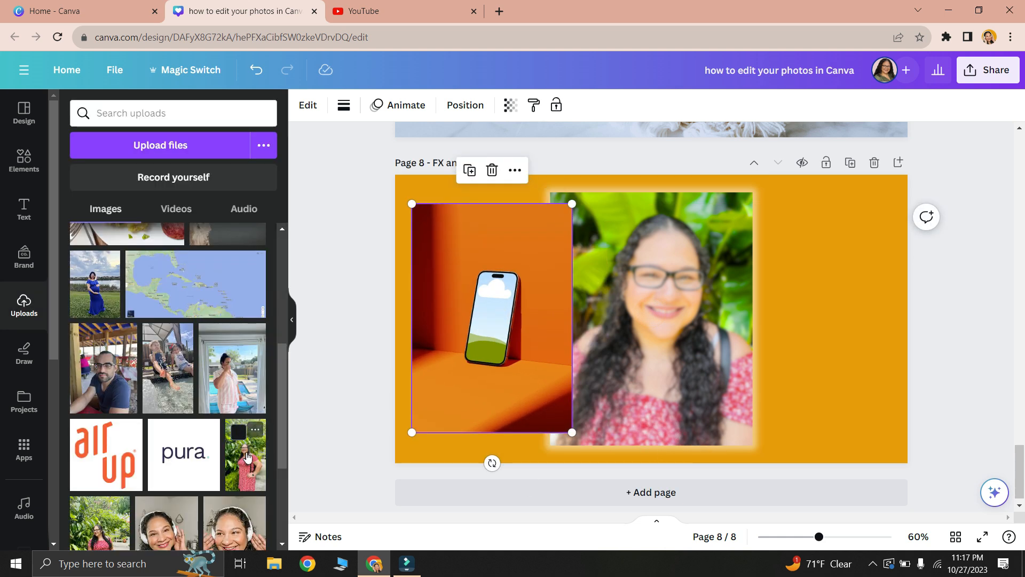
{"action": "left_click_drag", "start_coordinate": [247, 457], "coordinate": [482, 370]}
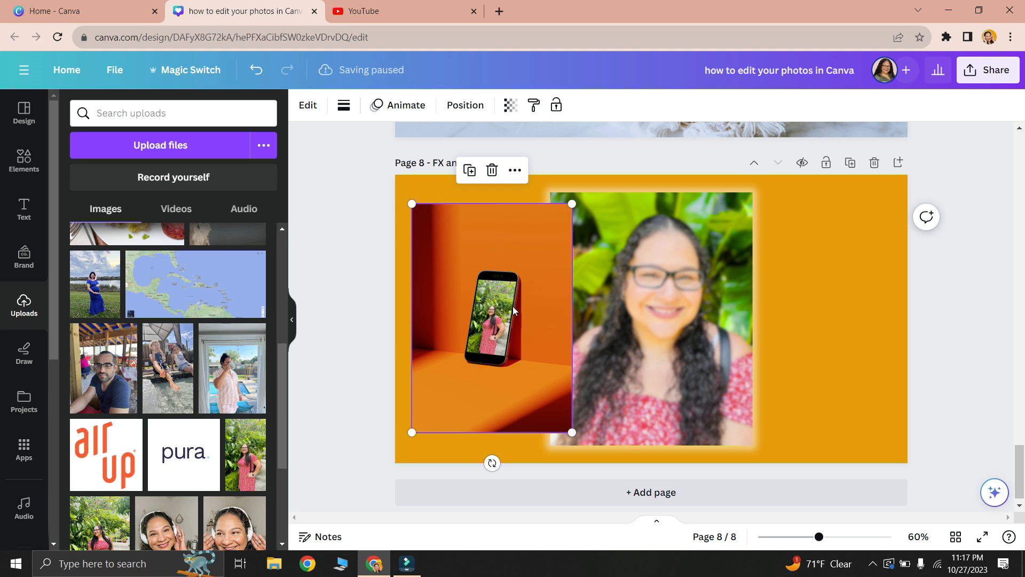
- Remove the Blur effect from the portrait and space the portrait and phone mockup apart so they no longer overlap
{"action": "left_click", "coordinate": [635, 315]}
{"action": "left_click", "coordinate": [323, 105]}
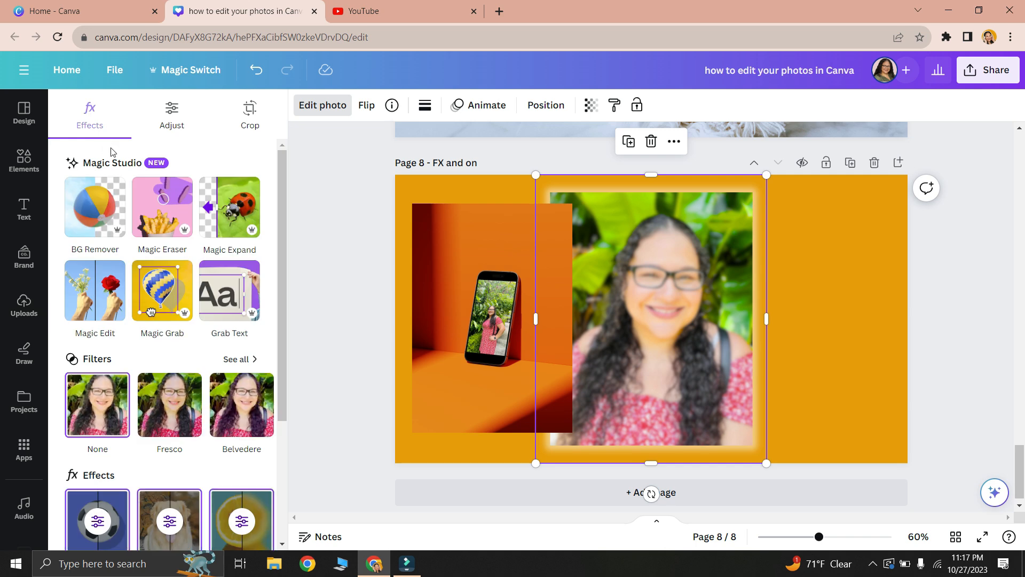
{"action": "scroll", "coordinate": [244, 329], "scroll_direction": "down", "scroll_amount": 3}
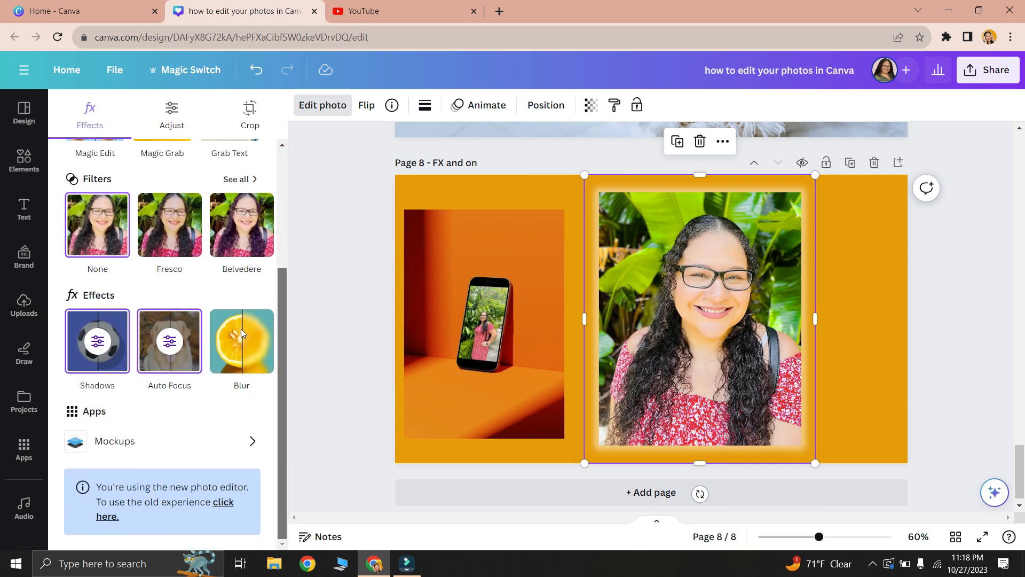
- Auto-adjust the portrait photo on page 8 with the whole image as the selected area
{"action": "scroll", "coordinate": [244, 329], "scroll_direction": "up", "scroll_amount": 3}
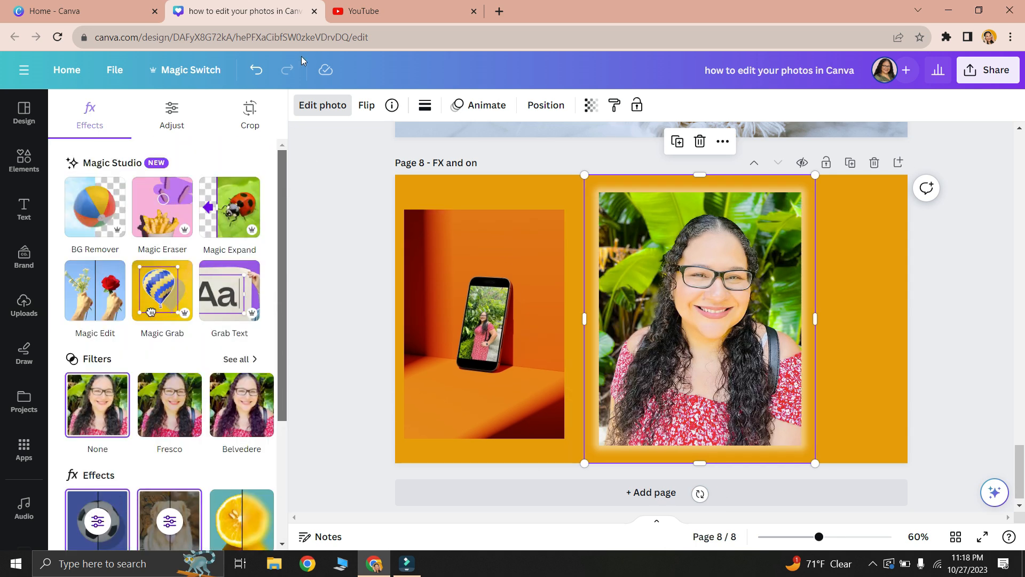
{"action": "left_click", "coordinate": [175, 111]}
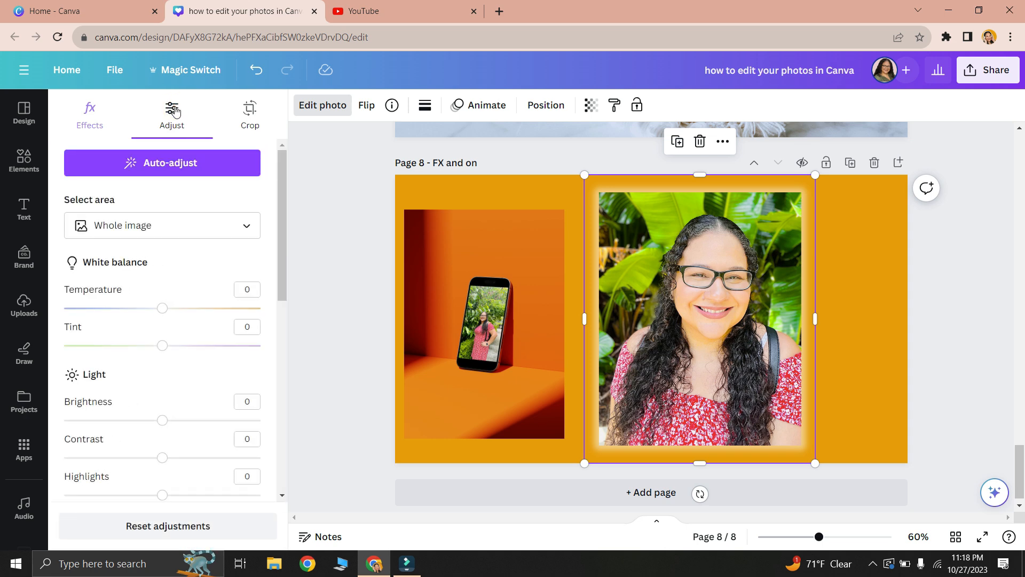
{"action": "left_click", "coordinate": [164, 170]}
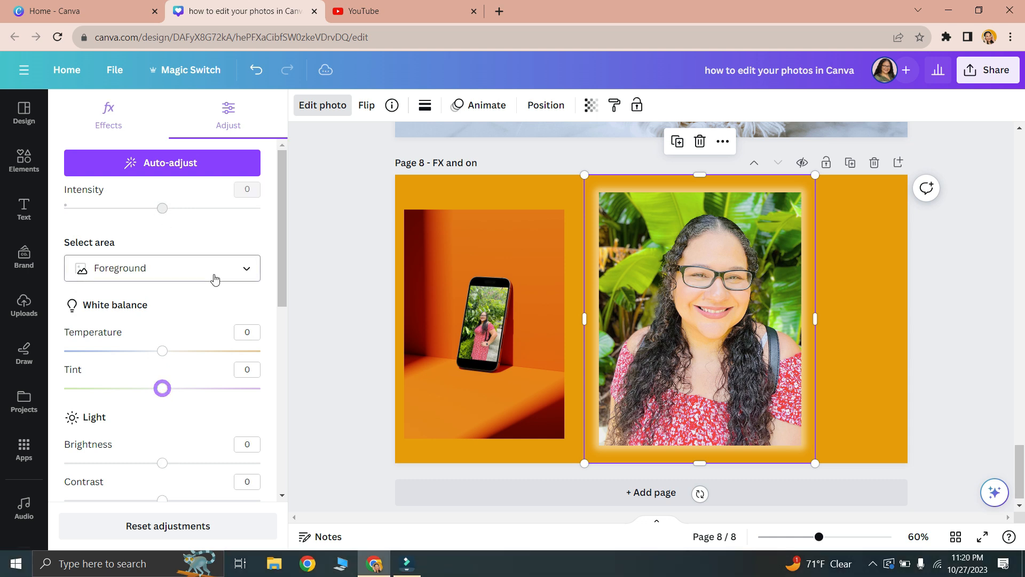
- Try Foreground as the adjustment area for the portrait, and return the selection to Whole image
{"action": "left_click", "coordinate": [213, 274]}
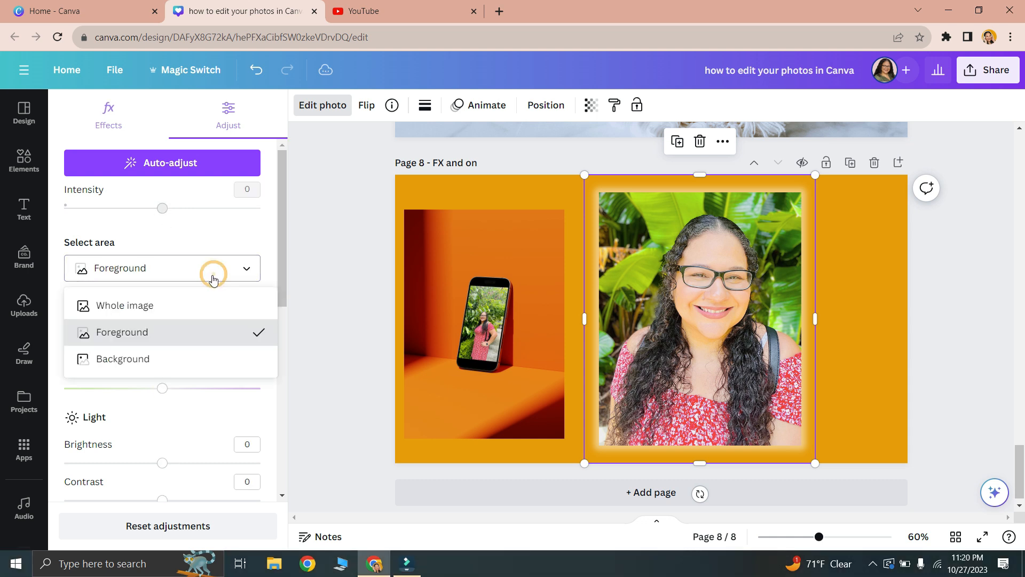
{"action": "left_click", "coordinate": [155, 314]}
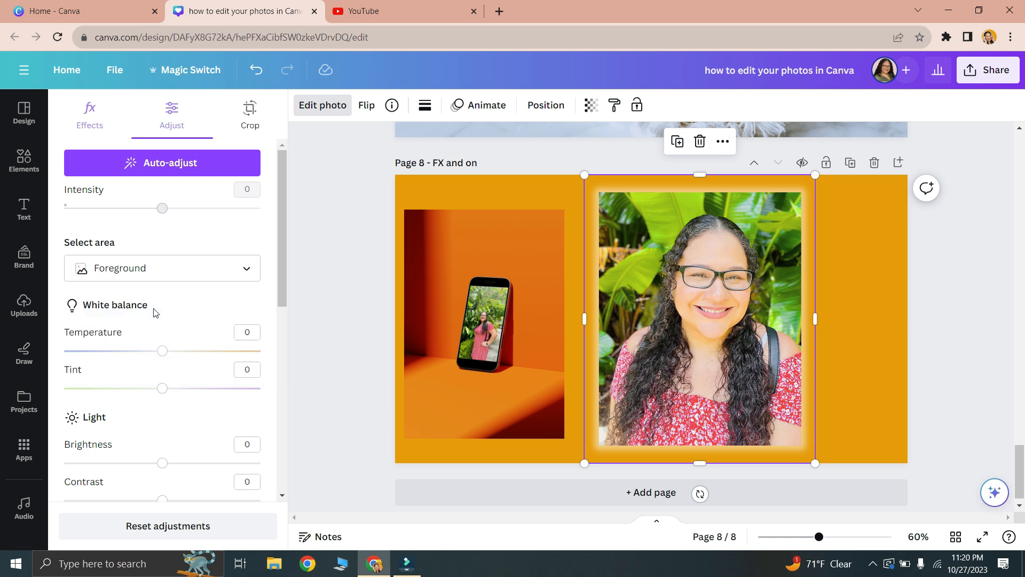
{"action": "left_click", "coordinate": [167, 270]}
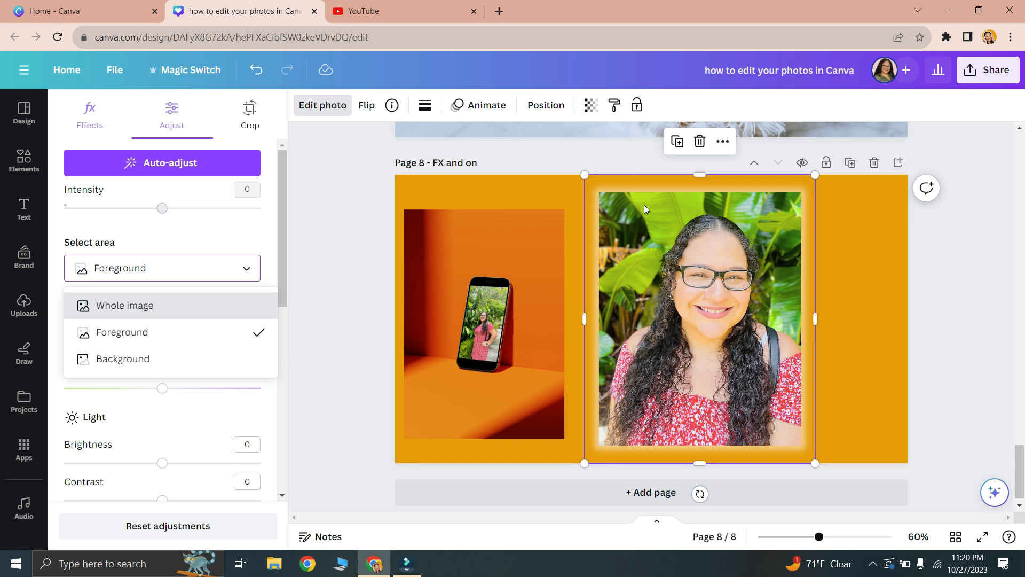
{"action": "left_click", "coordinate": [225, 311]}
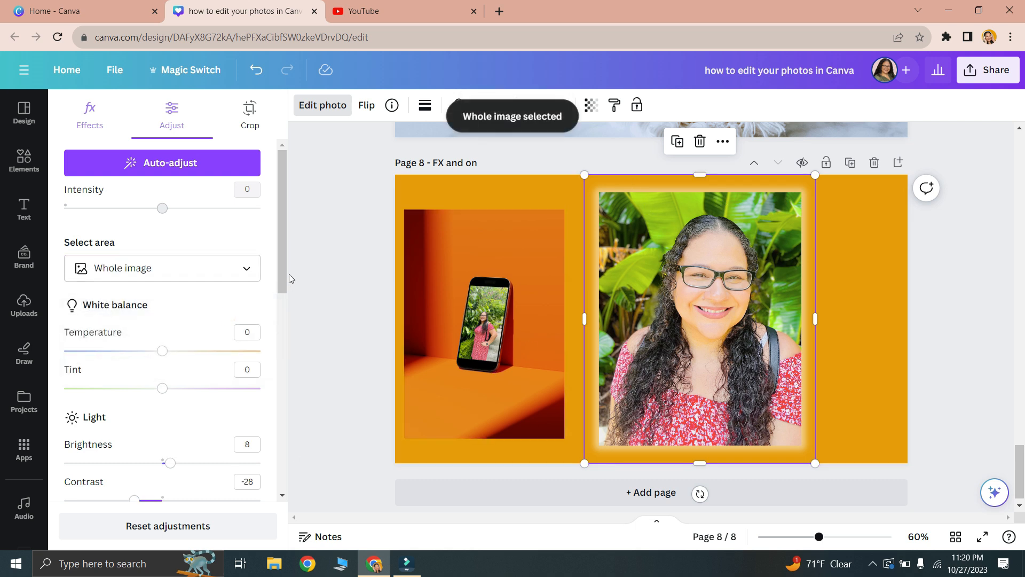
- Try the Temperature adjustment and set the Vibrance to 13 for the whole portrait
{"action": "scroll", "coordinate": [283, 265], "scroll_direction": "down", "scroll_amount": 2}
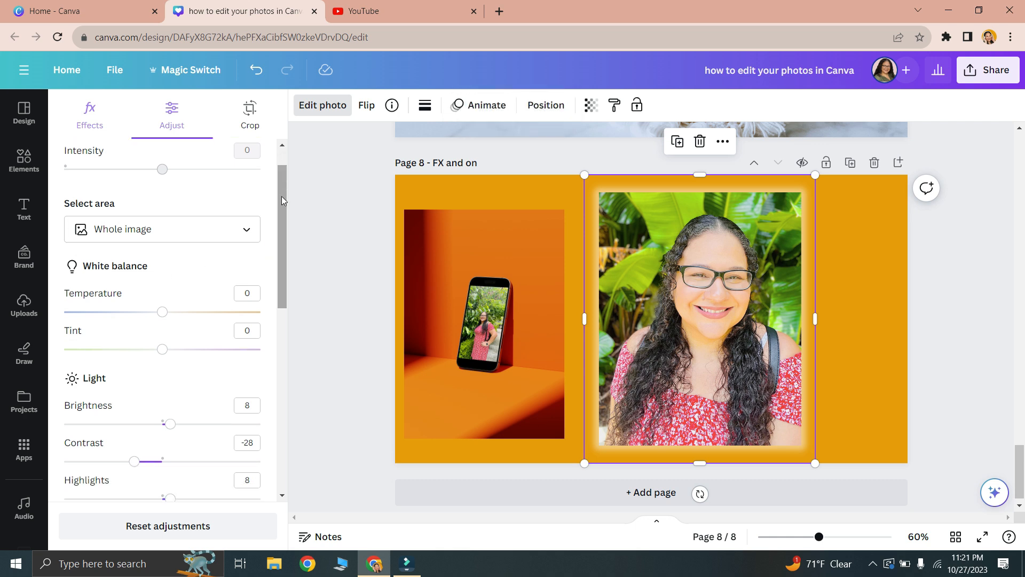
{"action": "left_click_drag", "start_coordinate": [281, 197], "coordinate": [284, 219]}
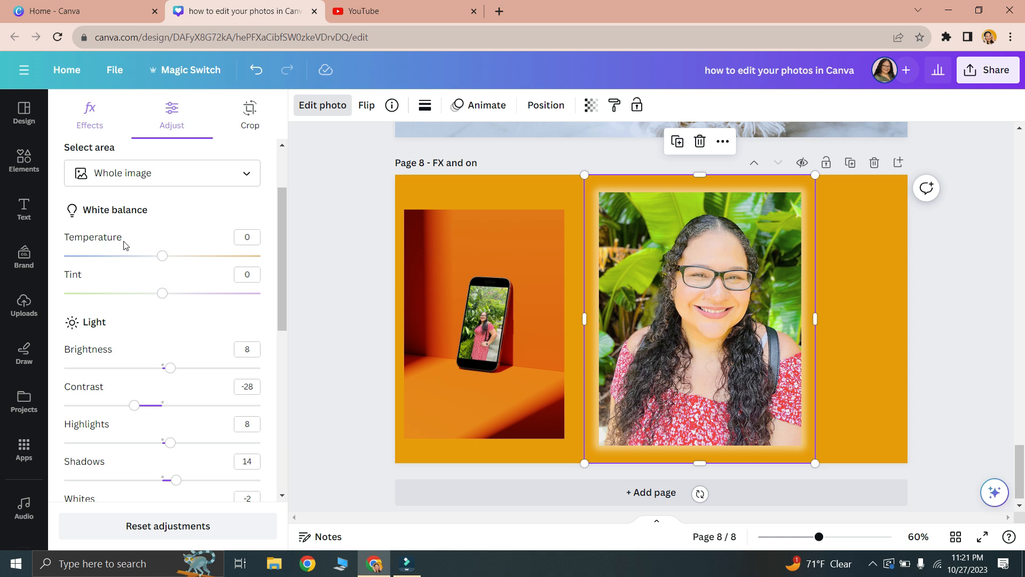
{"action": "mouse_move", "coordinate": [164, 262]}
{"action": "left_mouse_down"}
{"action": "mouse_move", "coordinate": [94, 276]}
{"action": "mouse_move", "coordinate": [228, 258]}
{"action": "mouse_move", "coordinate": [162, 264]}
{"action": "left_mouse_up"}
{"action": "mouse_move", "coordinate": [161, 295]}
{"action": "left_mouse_down"}
{"action": "mouse_move", "coordinate": [162, 310]}
{"action": "mouse_move", "coordinate": [176, 297]}
{"action": "mouse_move", "coordinate": [238, 295]}
{"action": "mouse_move", "coordinate": [176, 304]}
{"action": "left_mouse_up"}
{"action": "scroll", "coordinate": [130, 219], "scroll_direction": "down", "scroll_amount": 6}
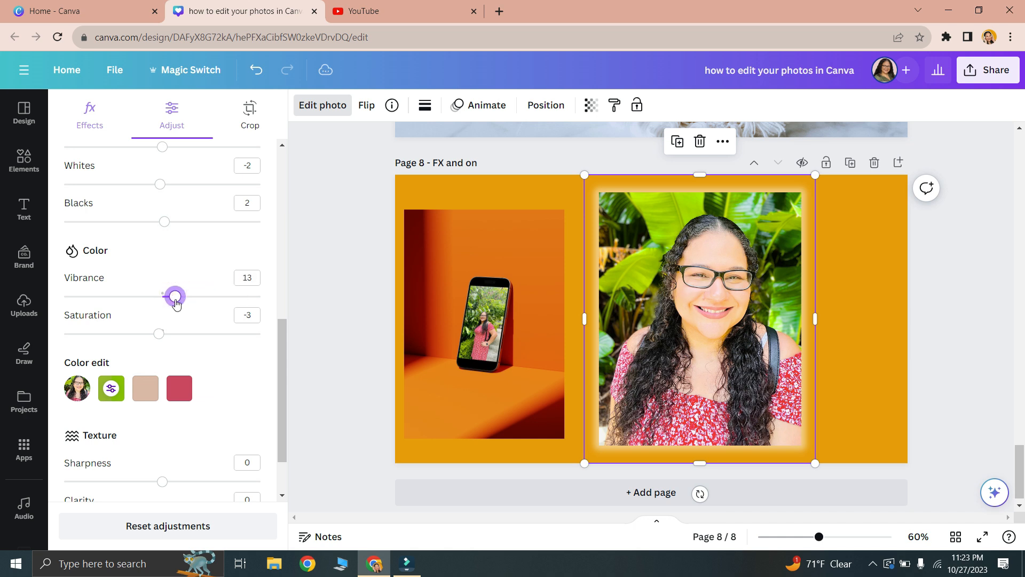
- Set the portrait's Saturation to 1 and Vignette to -1
{"action": "left_click", "coordinate": [159, 336]}
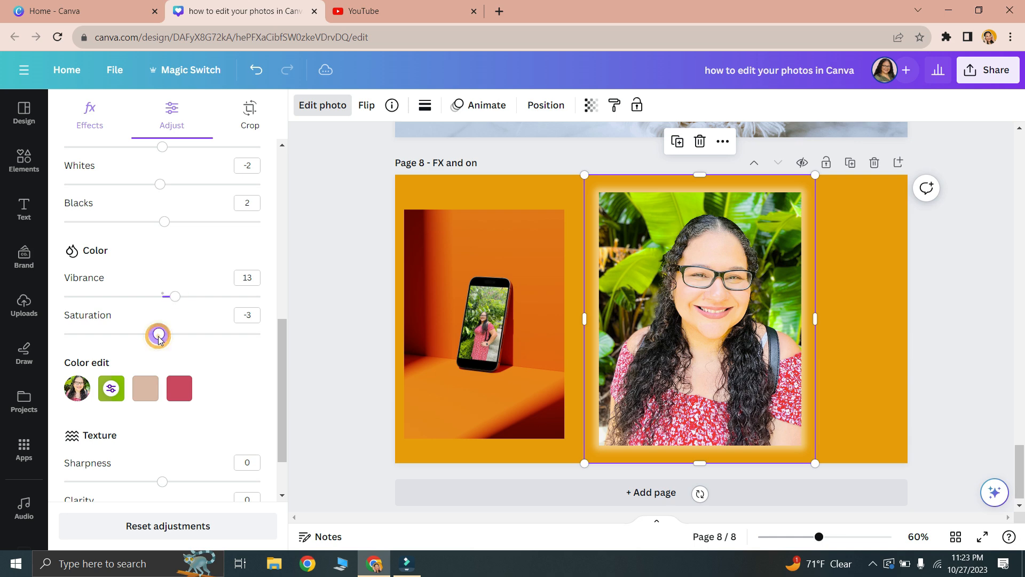
{"action": "scroll", "coordinate": [278, 267], "scroll_direction": "down", "scroll_amount": 8}
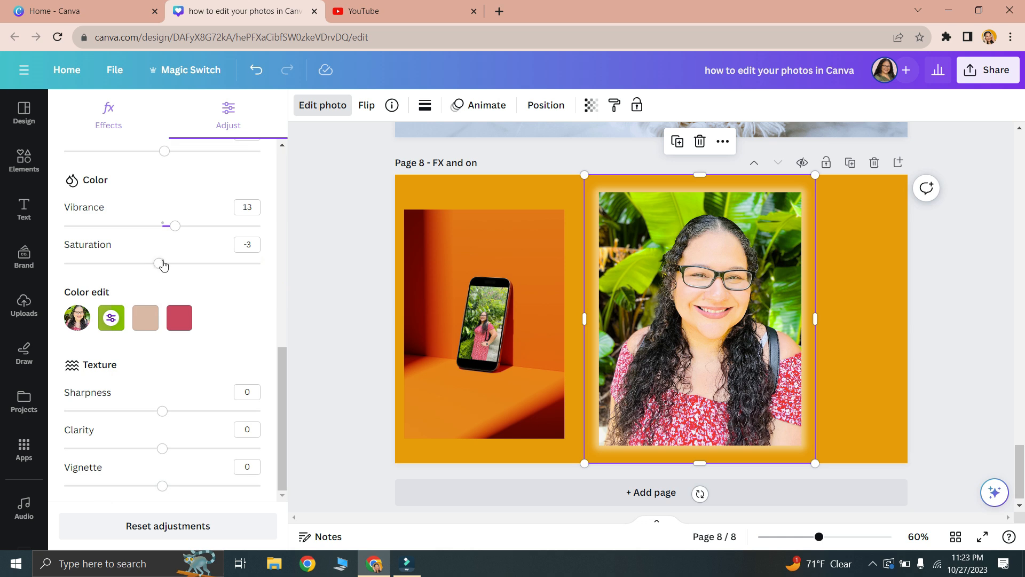
{"action": "left_click_drag", "start_coordinate": [163, 265], "coordinate": [53, 286]}
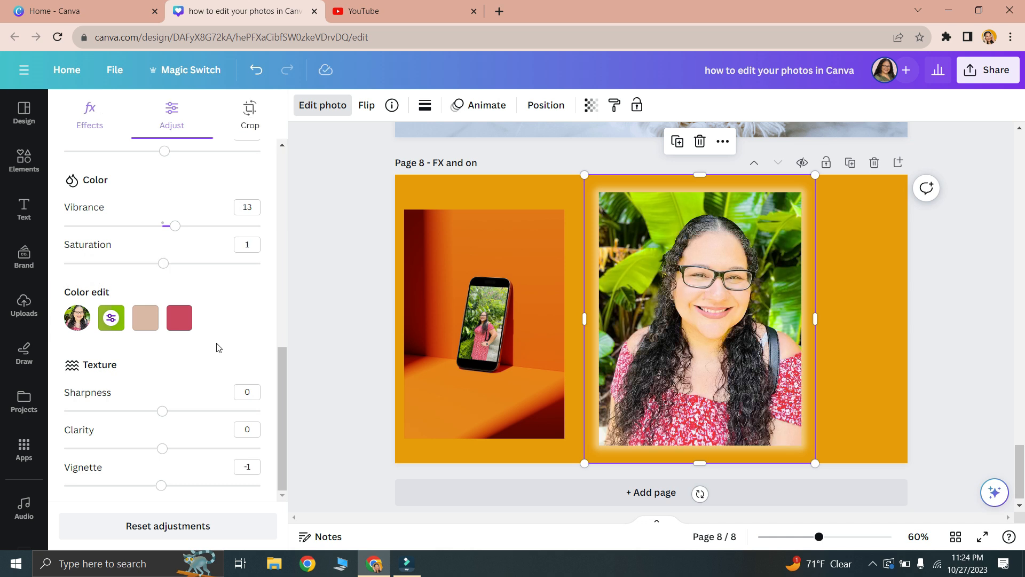
- Try the Color edit settings for the portrait's green tones, and reset all of the photo's adjustments
{"action": "left_click", "coordinate": [111, 319]}
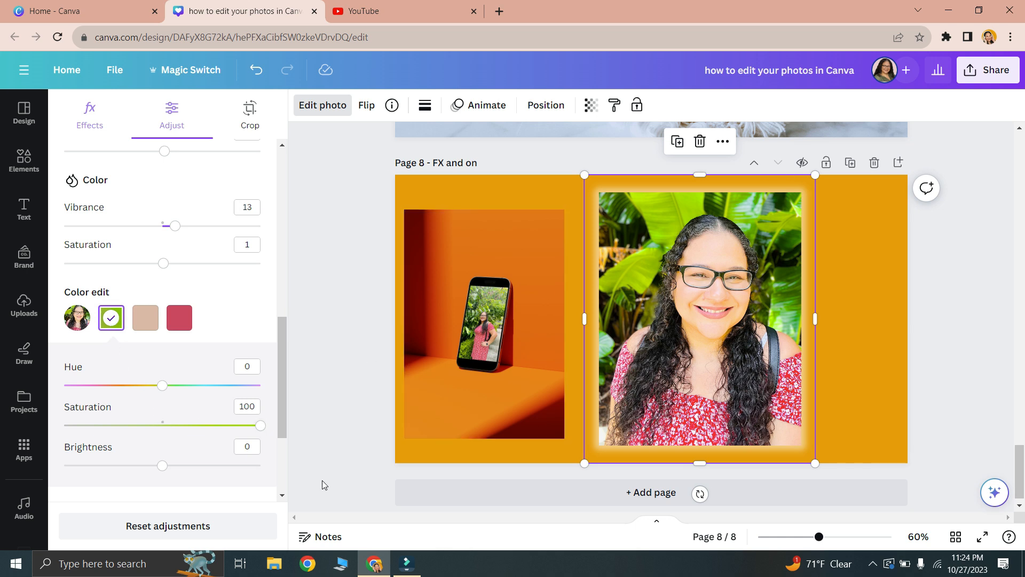
{"action": "left_click_drag", "start_coordinate": [162, 465], "coordinate": [131, 490]}
{"action": "left_click_drag", "start_coordinate": [283, 408], "coordinate": [285, 460]}
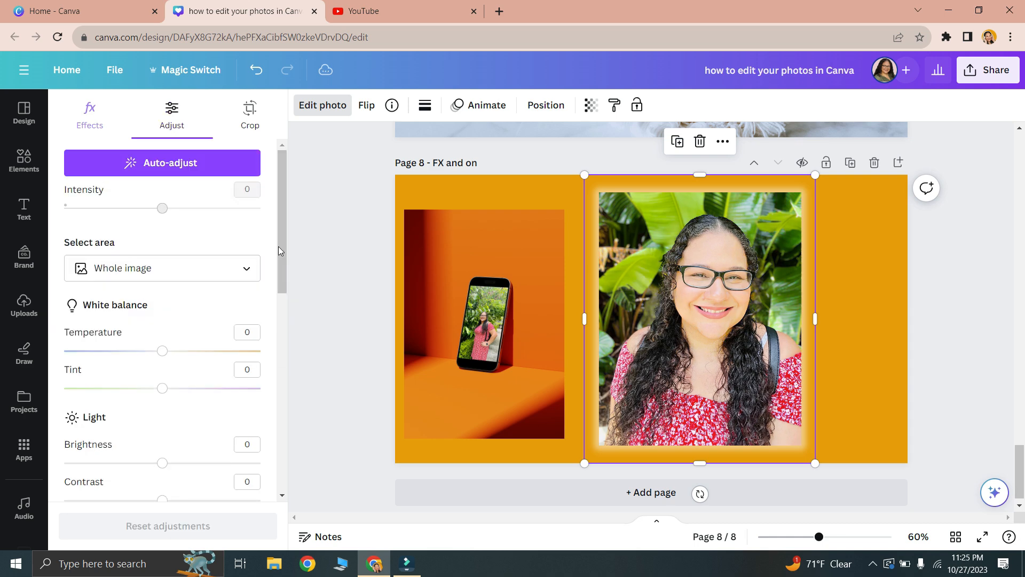
{"action": "left_click_drag", "start_coordinate": [278, 246], "coordinate": [282, 510]}
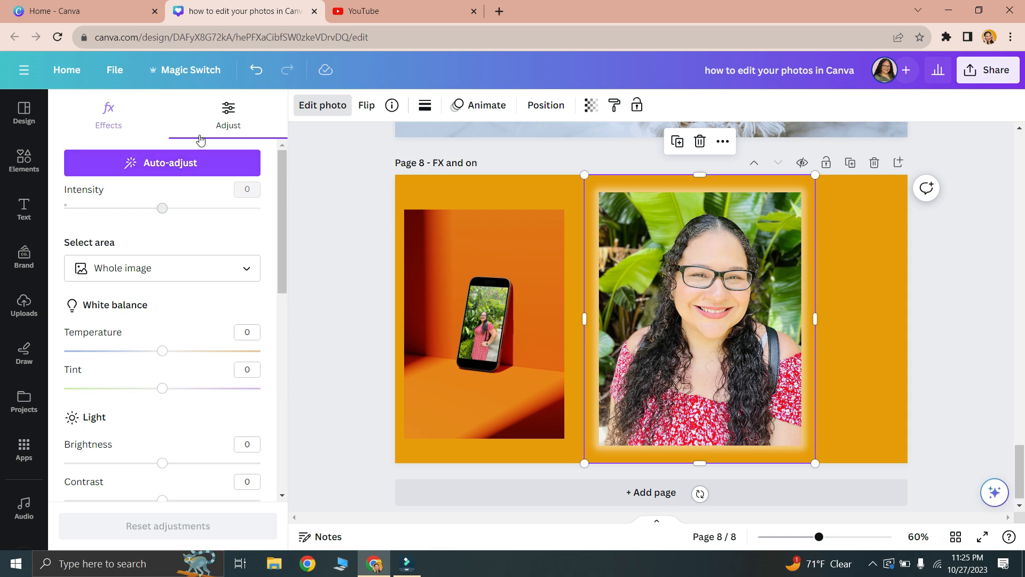
- Try cropping the portrait freeform from its lower-left corner, and with the 1:1 aspect ratio
{"action": "left_click", "coordinate": [107, 122]}
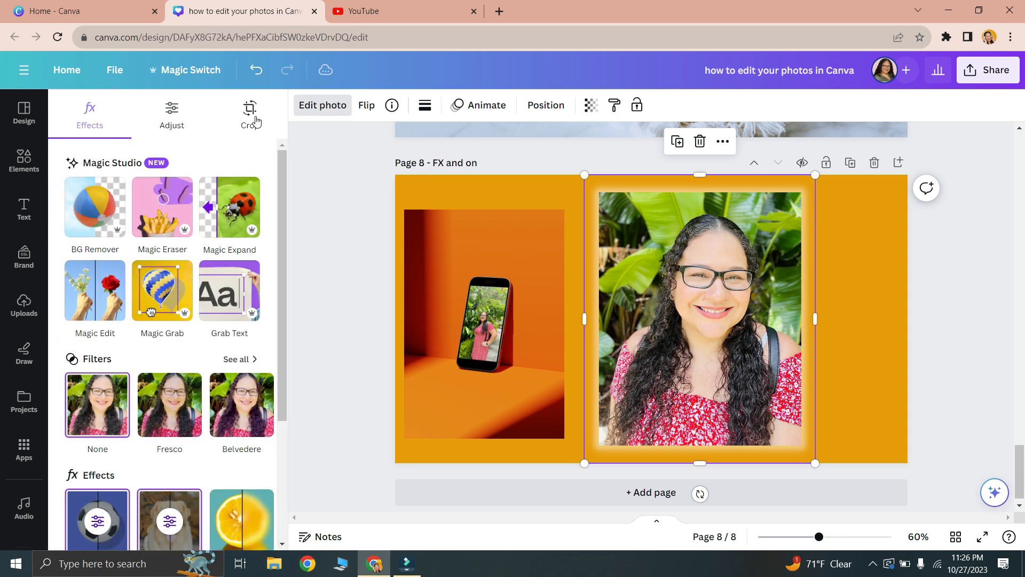
{"action": "left_click", "coordinate": [255, 118]}
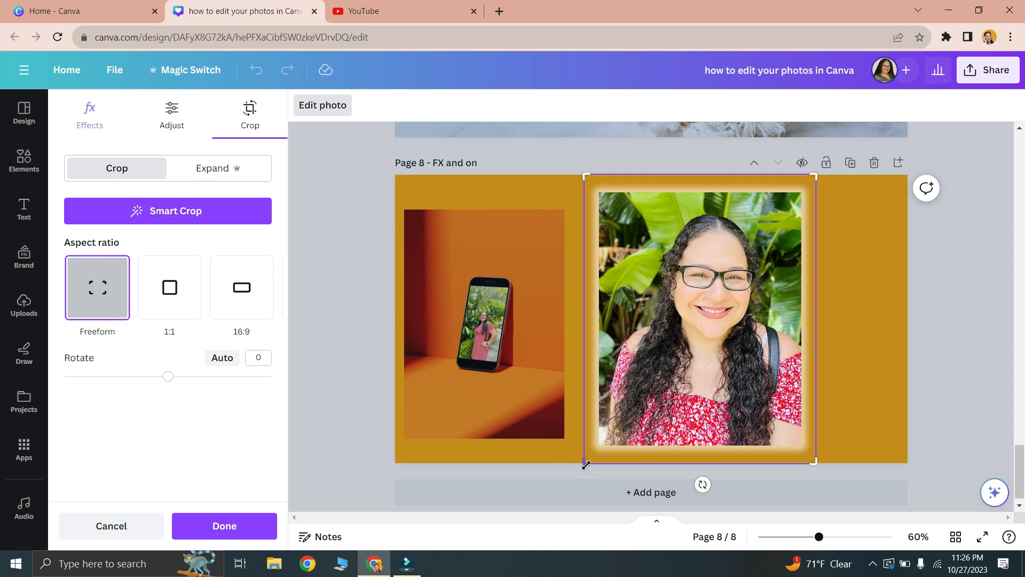
{"action": "left_click_drag", "start_coordinate": [586, 464], "coordinate": [615, 421]}
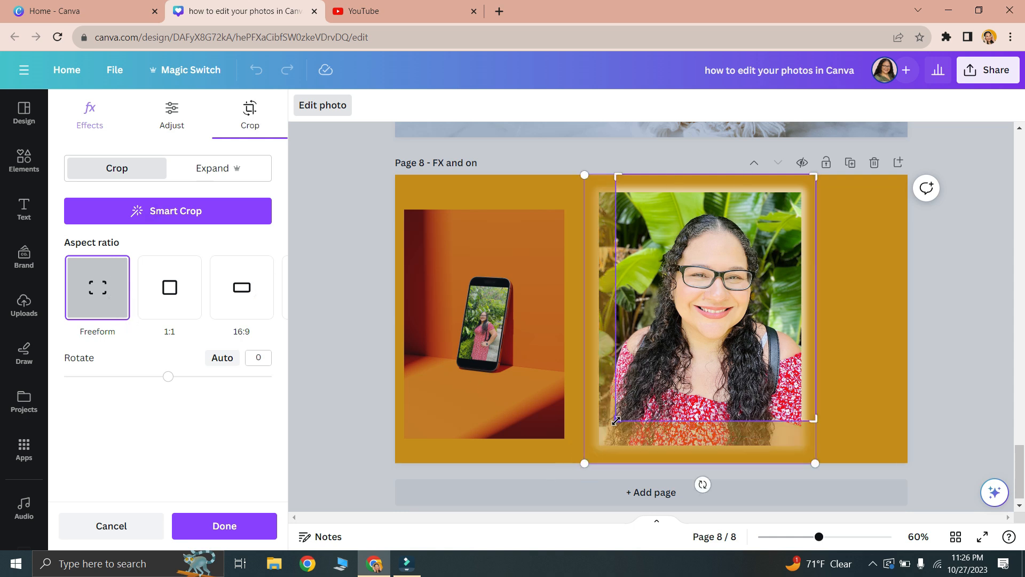
{"action": "left_click", "coordinate": [186, 300]}
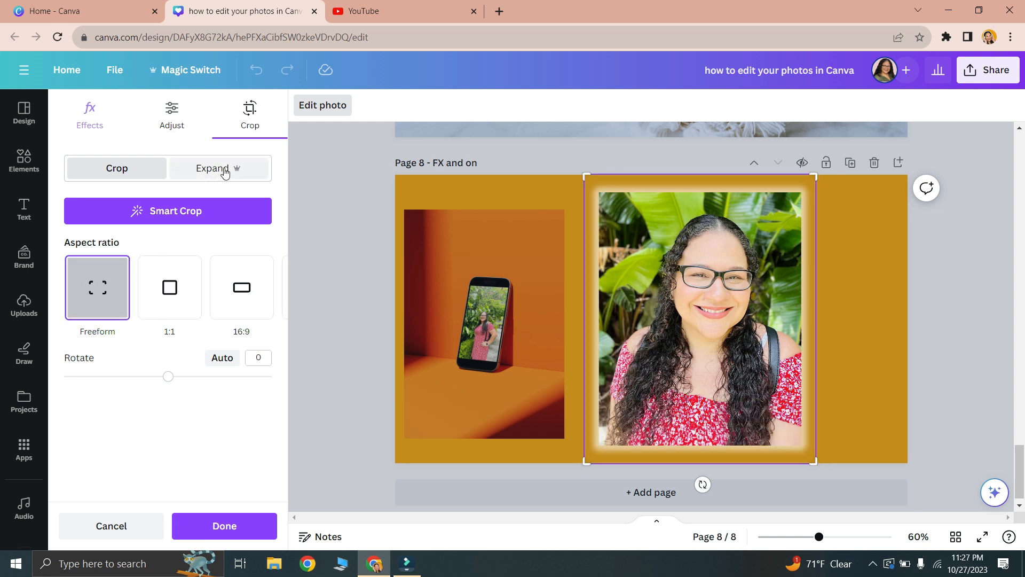
- Examine the Magic Expand size options for the portrait, comparing them with the crop options and the Magic Studio effects
{"action": "left_click", "coordinate": [225, 170]}
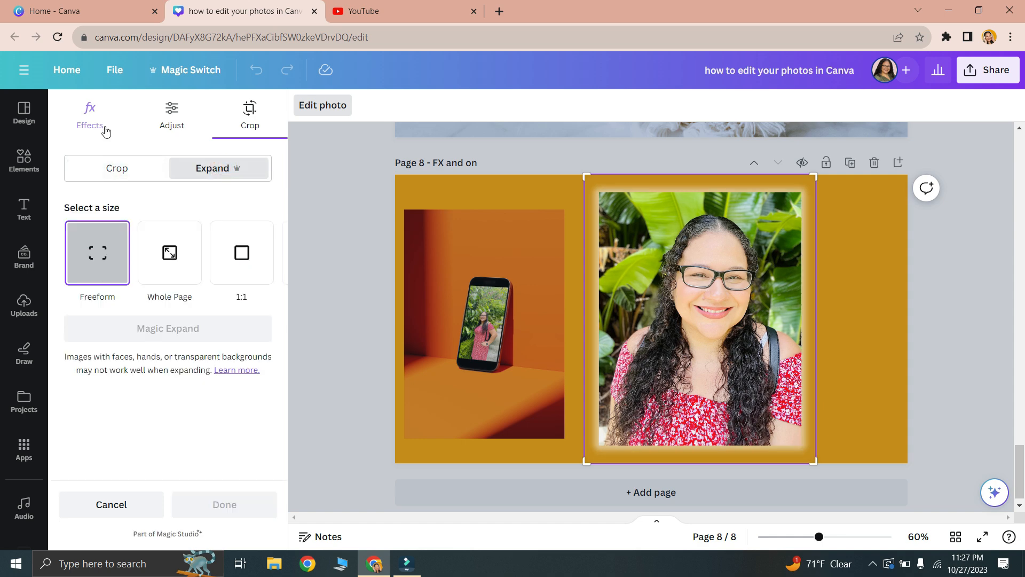
{"action": "left_click", "coordinate": [80, 131]}
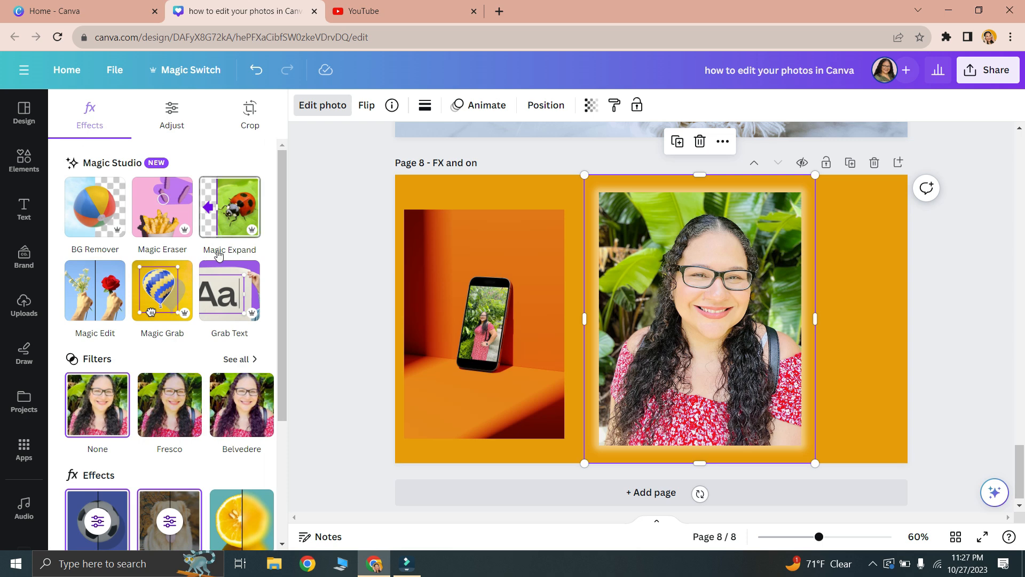
{"action": "left_click", "coordinate": [245, 111]}
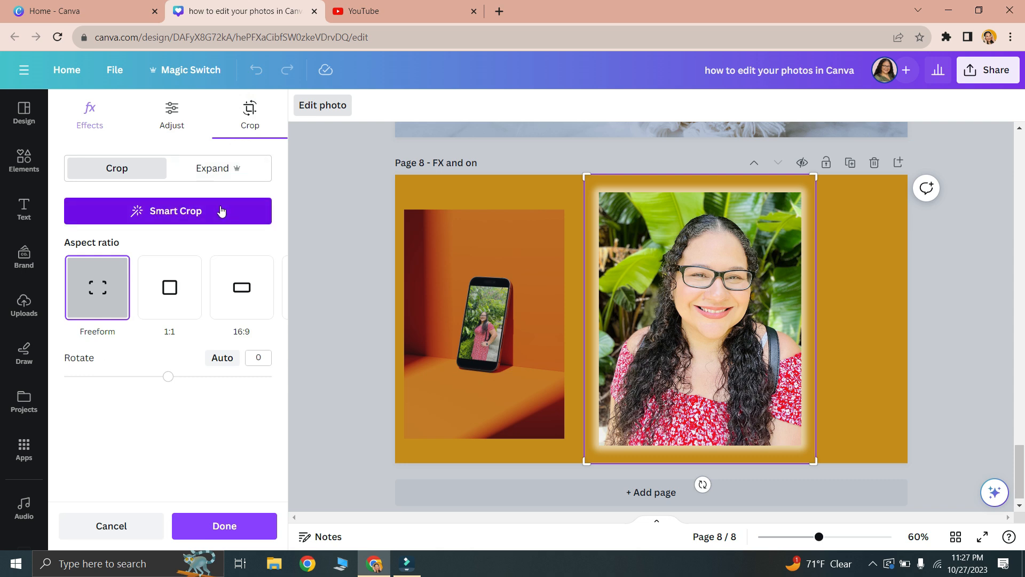
{"action": "left_click", "coordinate": [212, 170]}
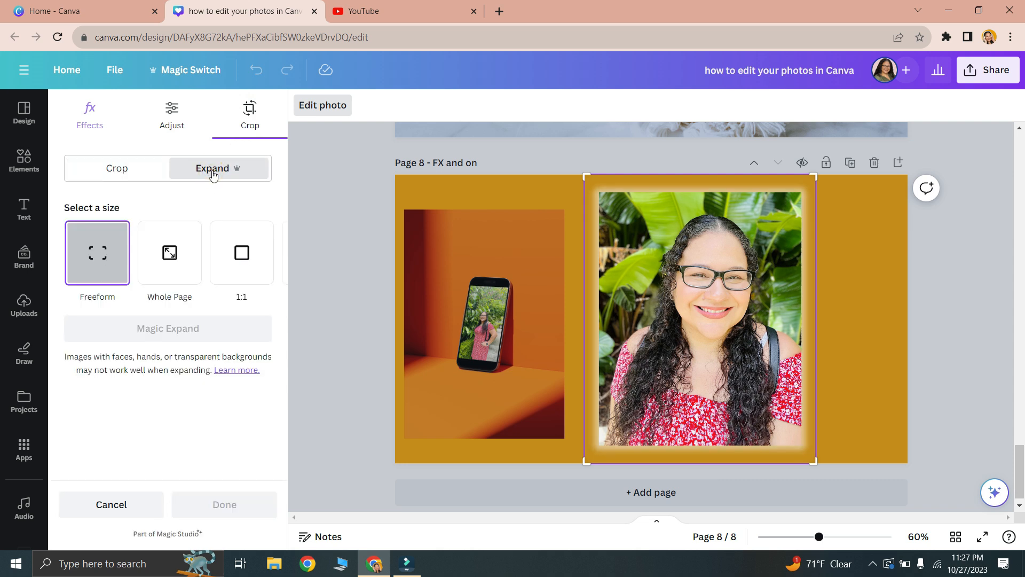